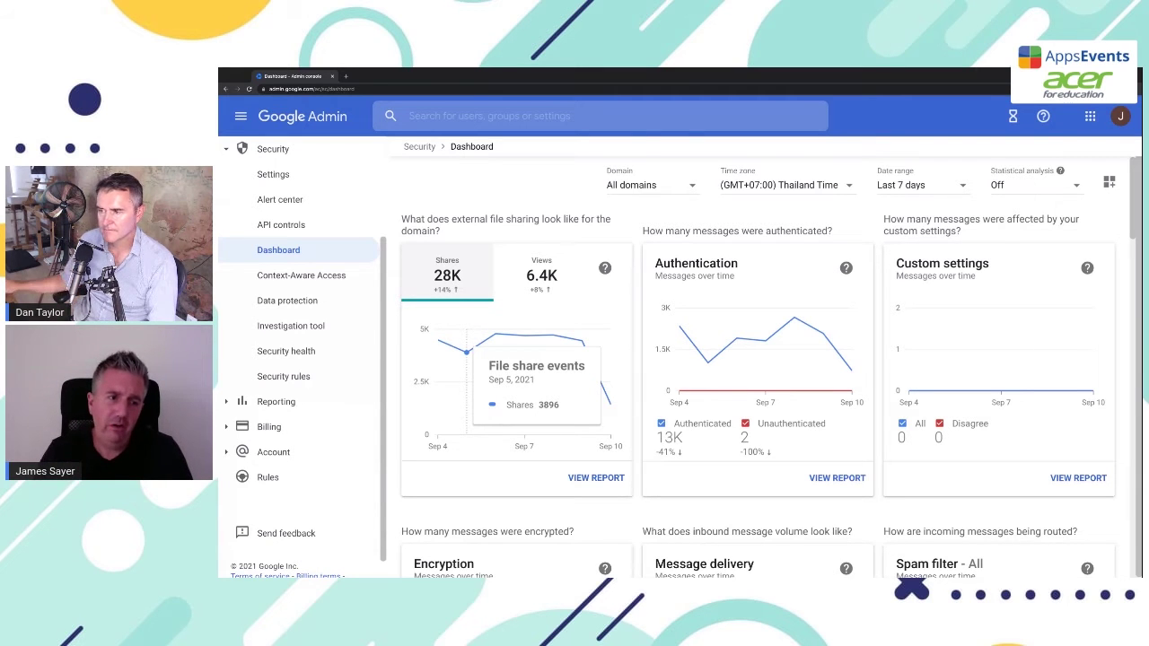
- Open the Rules page that lists the existing security rules
{"action": "left_click", "coordinate": [267, 480]}
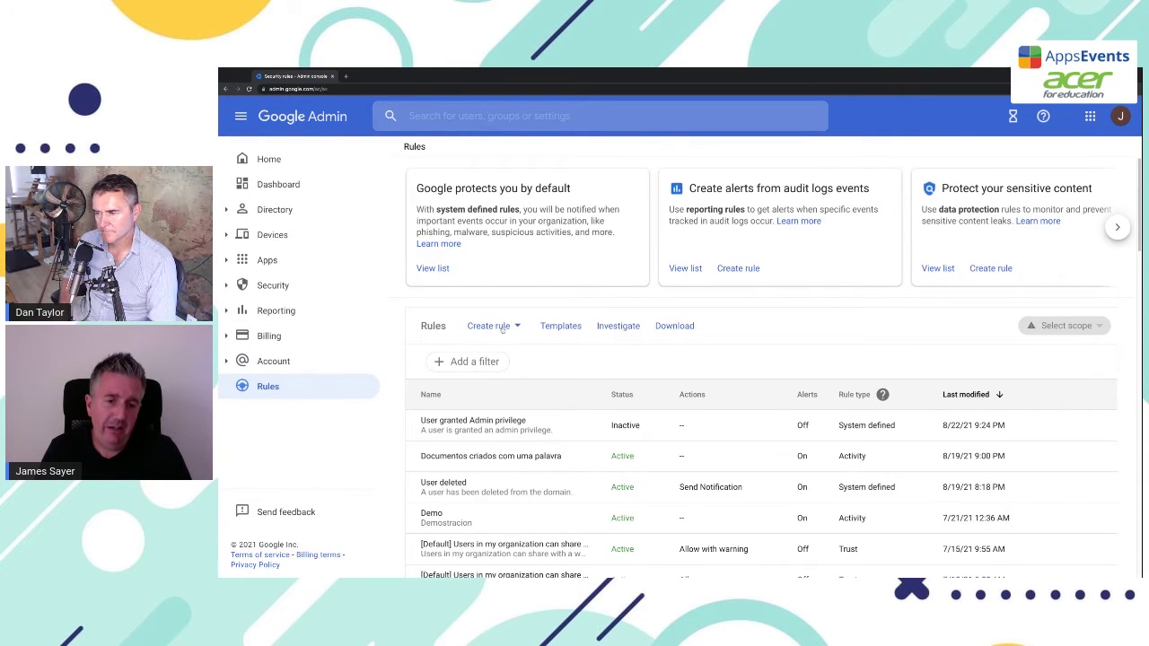
{"action": "left_click", "coordinate": [556, 327]}
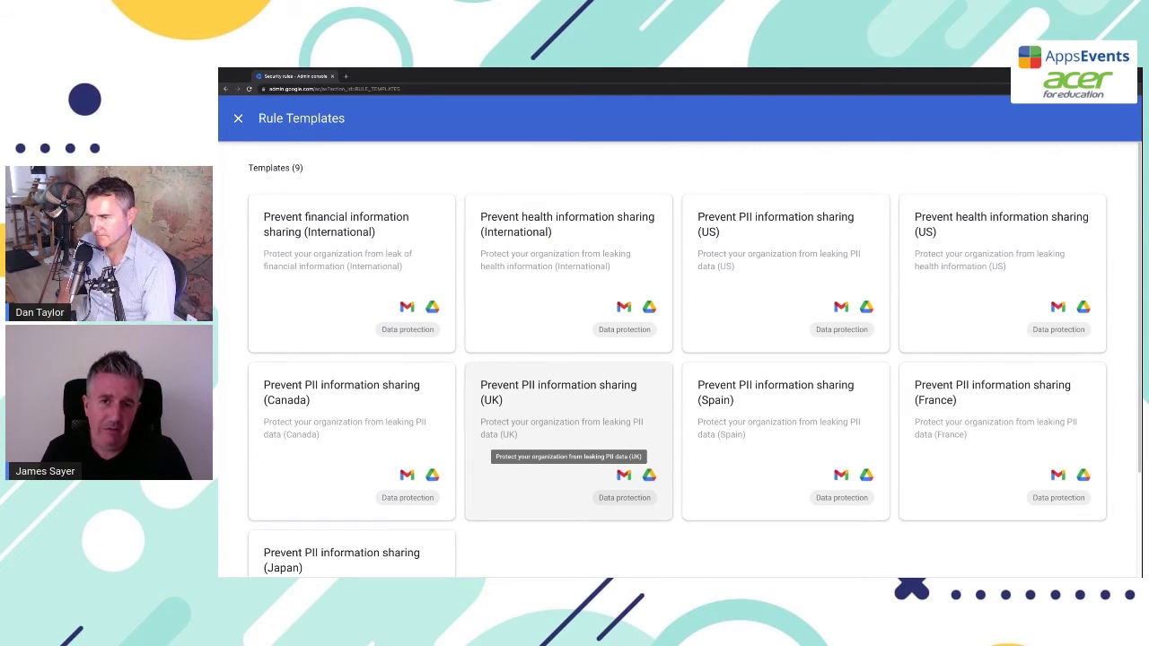
{"action": "left_click", "coordinate": [238, 118]}
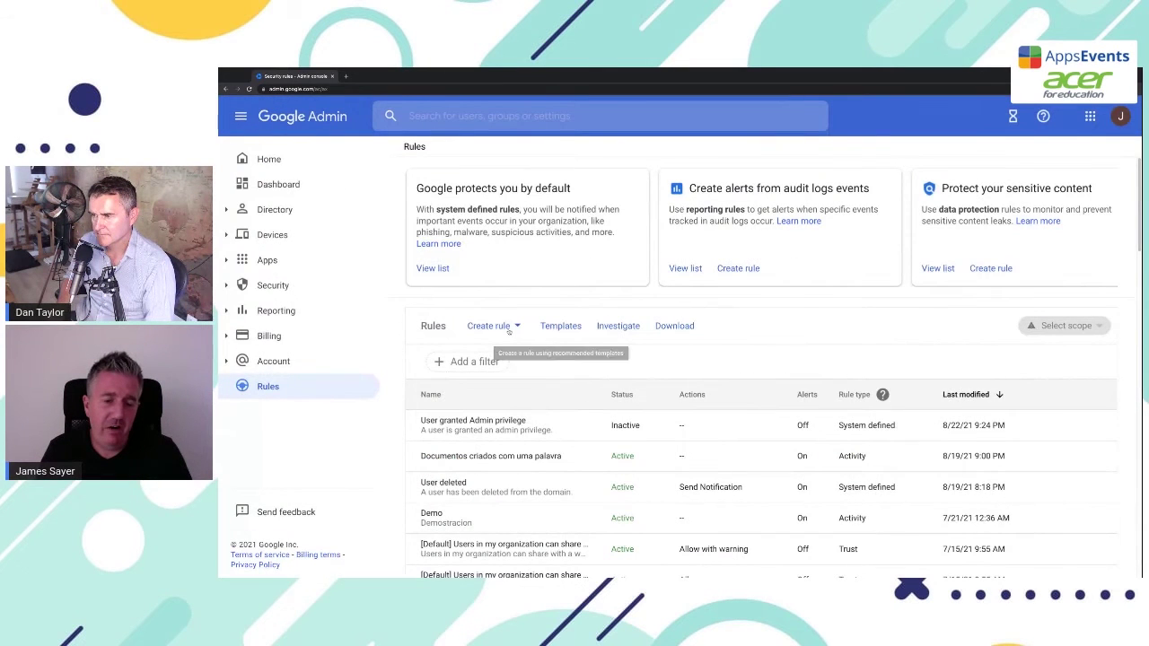
{"action": "left_click", "coordinate": [507, 330]}
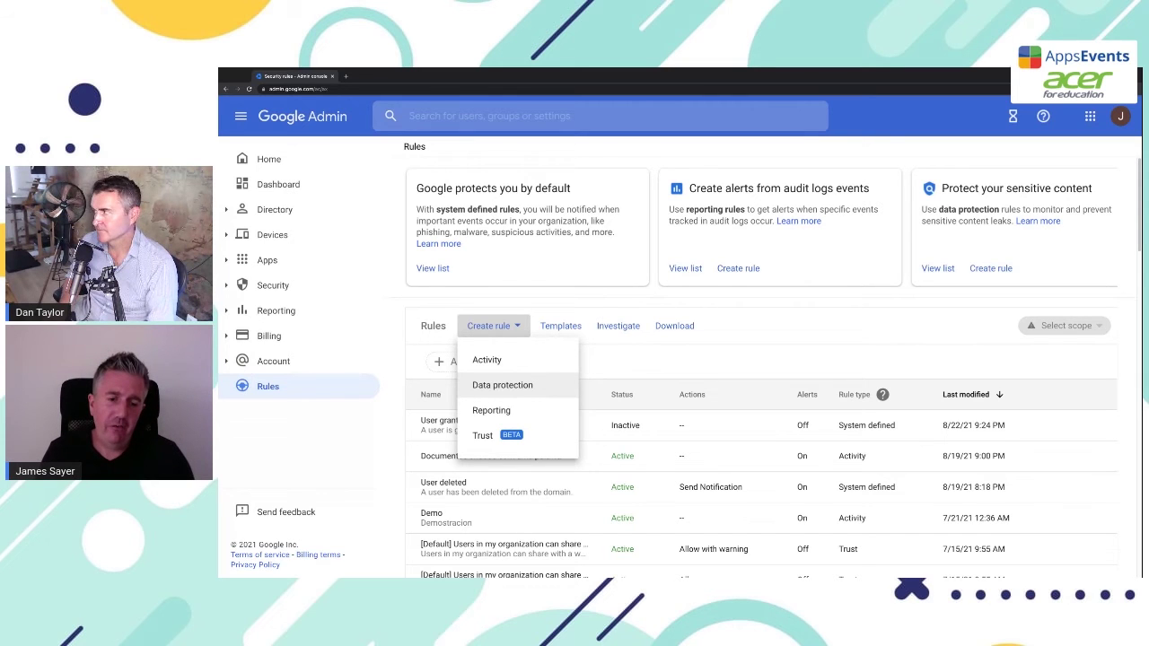
- Dismiss the rule-type list and begin entering the new data protection rule's name
{"action": "key", "text": "Escape"}
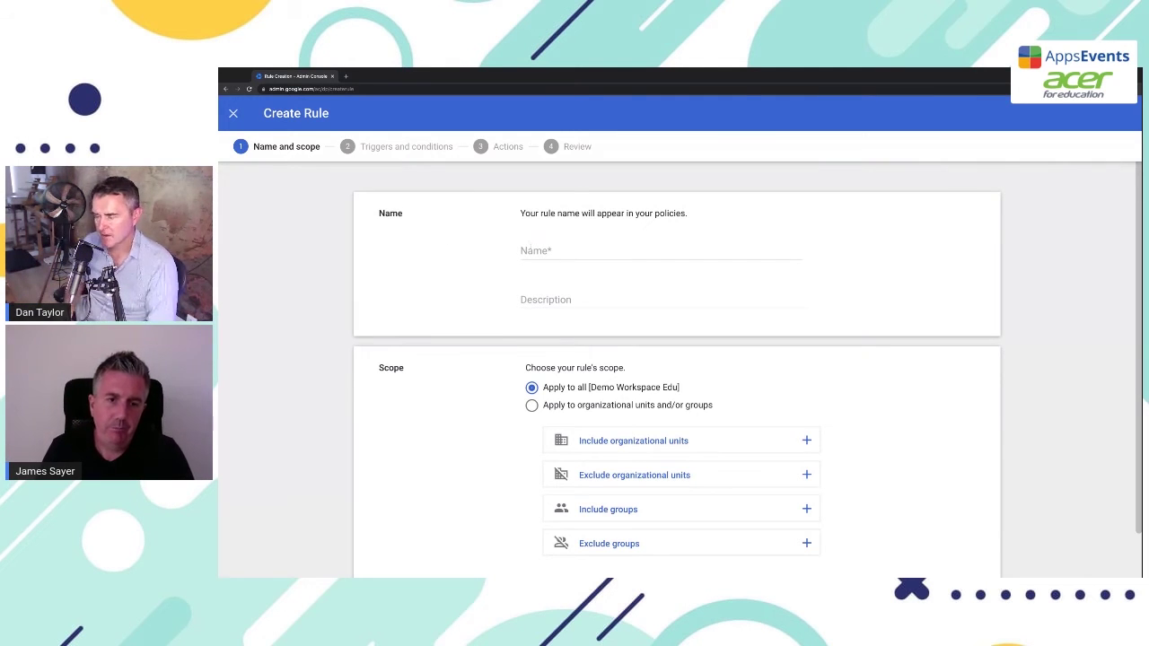
{"action": "left_click", "coordinate": [533, 250]}
- Name the rule 'Credit Card', describe it as 'Prevent external sharing credit card', and continue
{"action": "type", "text": "Credit Card"}
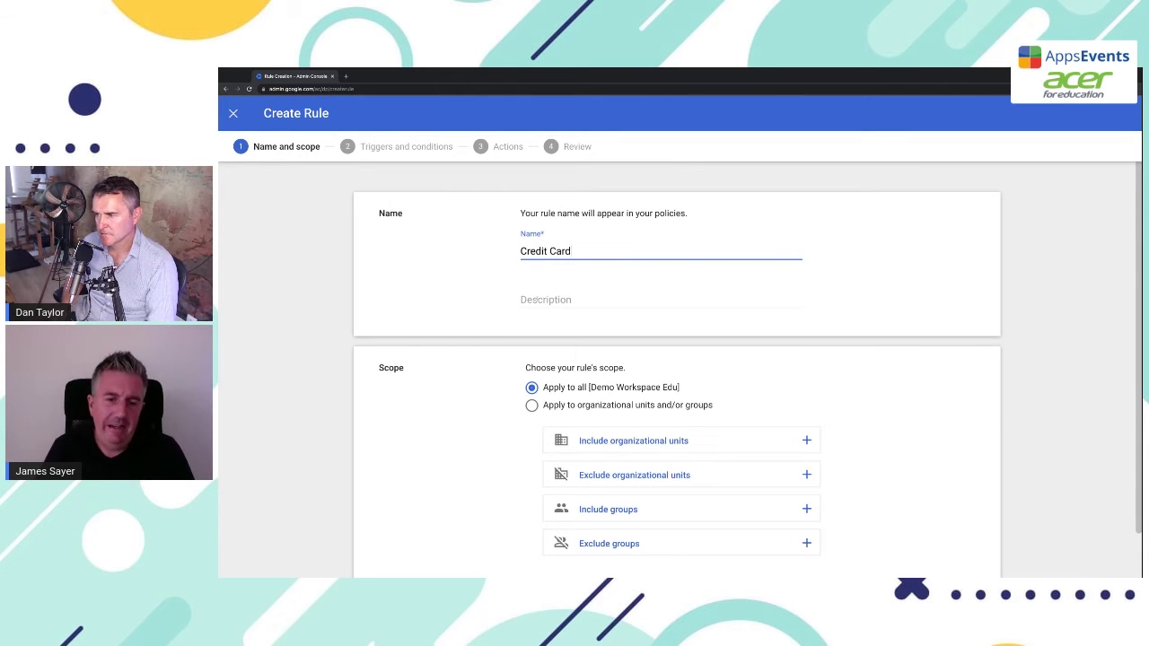
{"action": "left_click", "coordinate": [538, 298]}
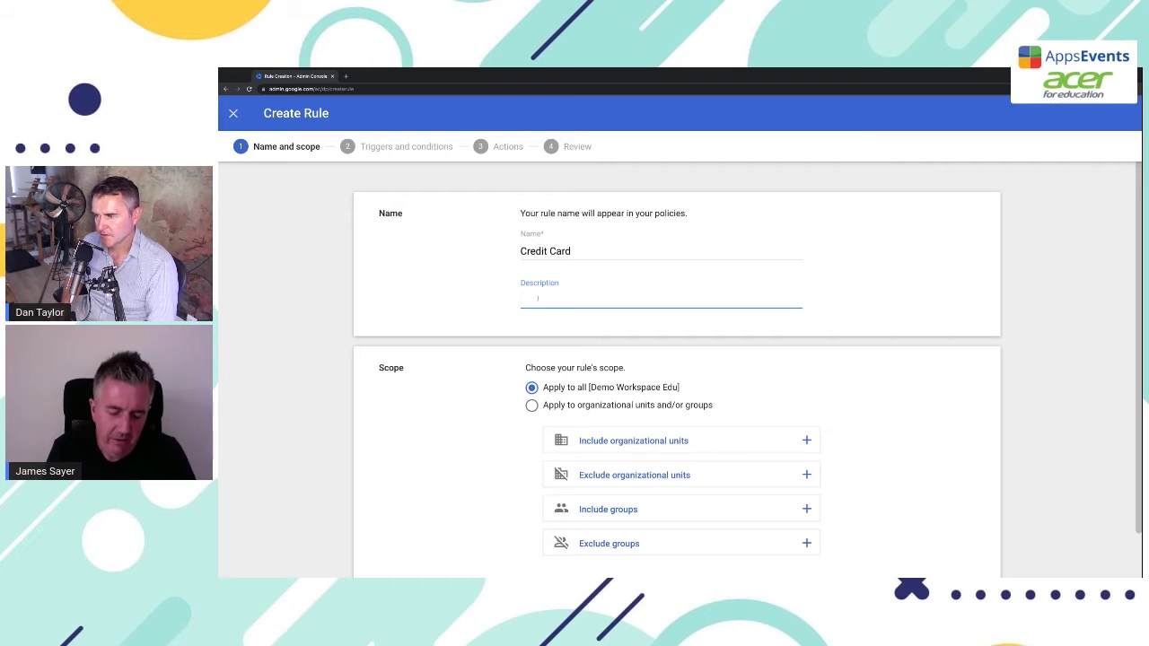
{"action": "type", "text": "Prevent externa"}
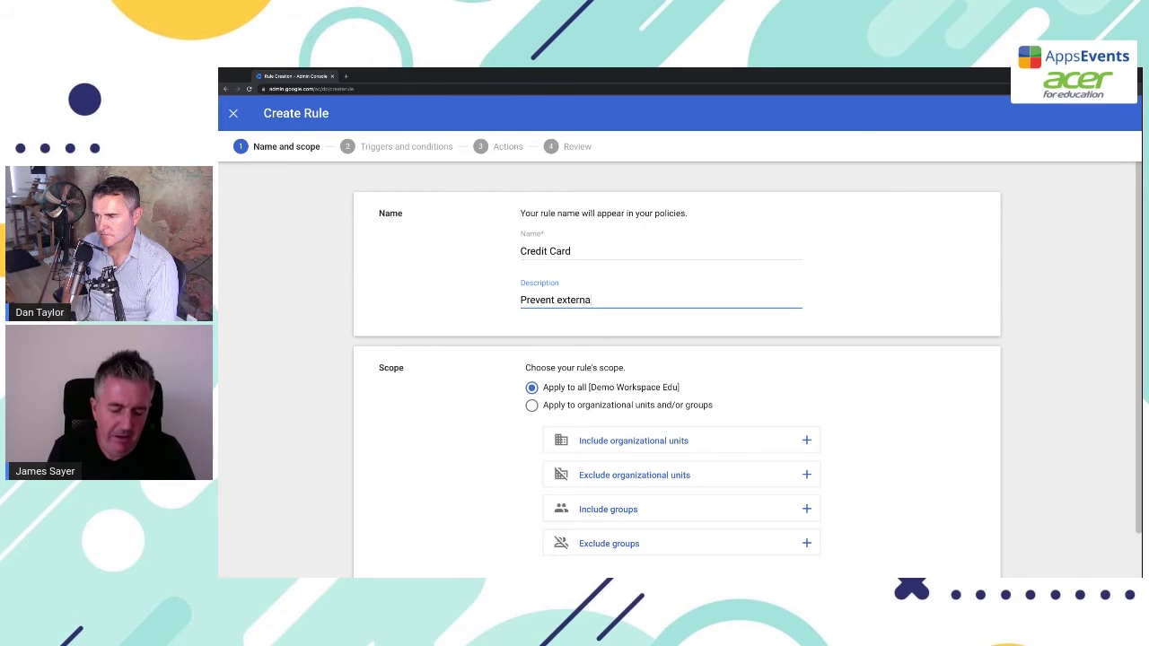
{"action": "type", "text": "l shar"}
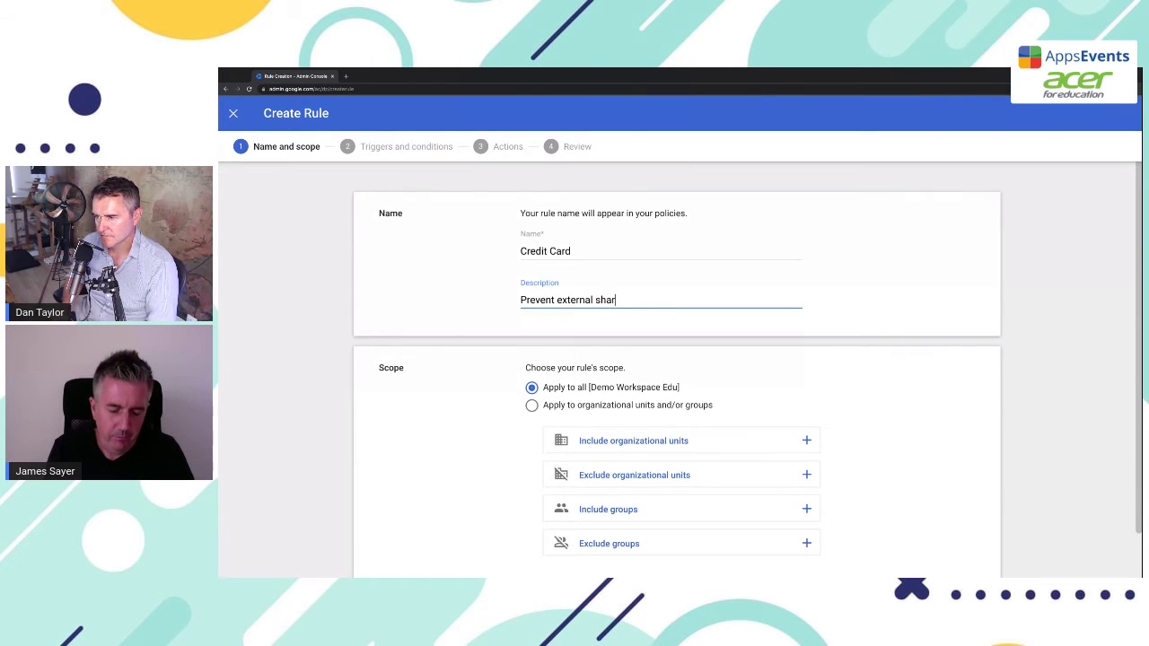
{"action": "type", "text": "ing credit card"}
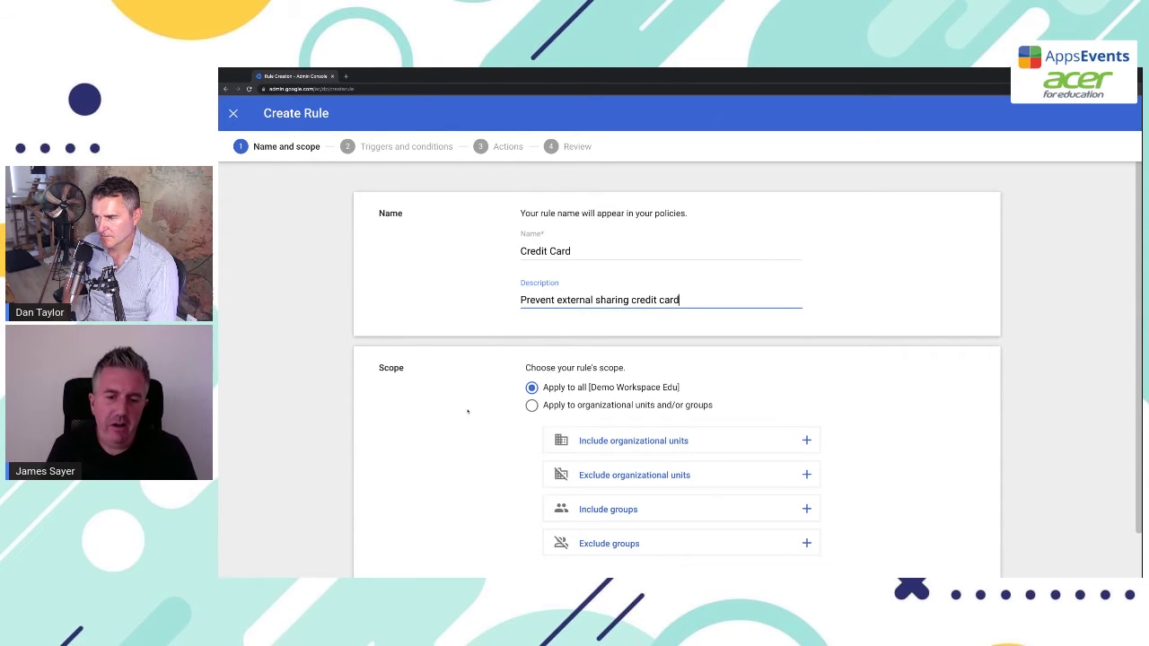
{"action": "scroll", "coordinate": [467, 411], "scroll_direction": "down", "scroll_amount": 1}
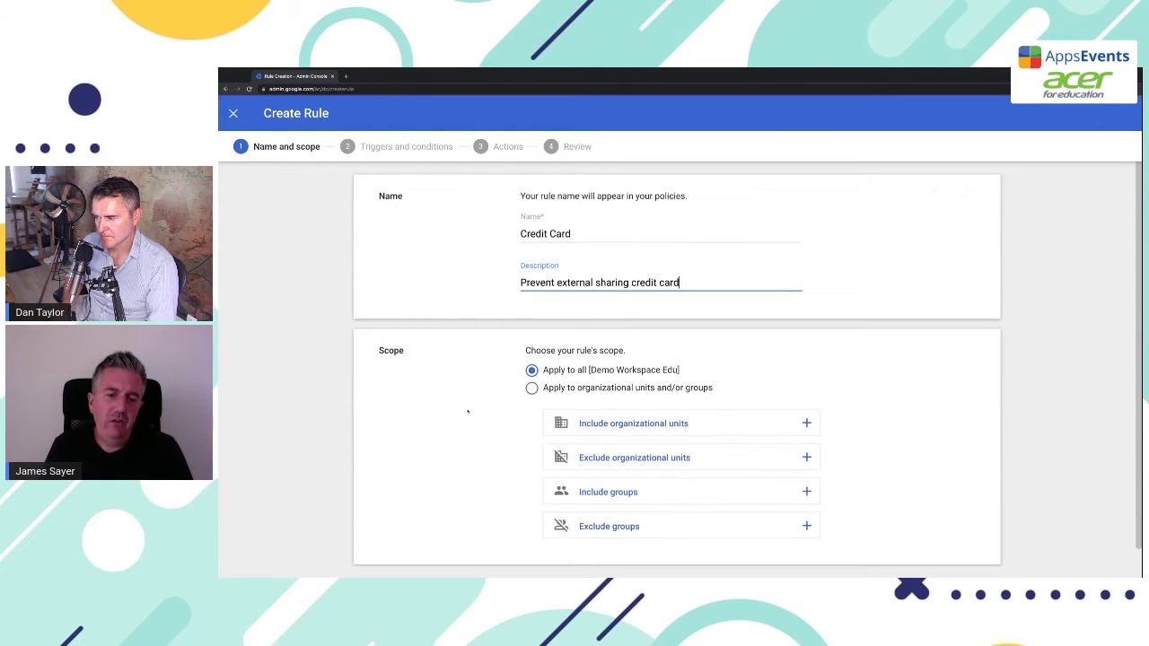
{"action": "scroll", "coordinate": [467, 411], "scroll_direction": "down", "scroll_amount": 1}
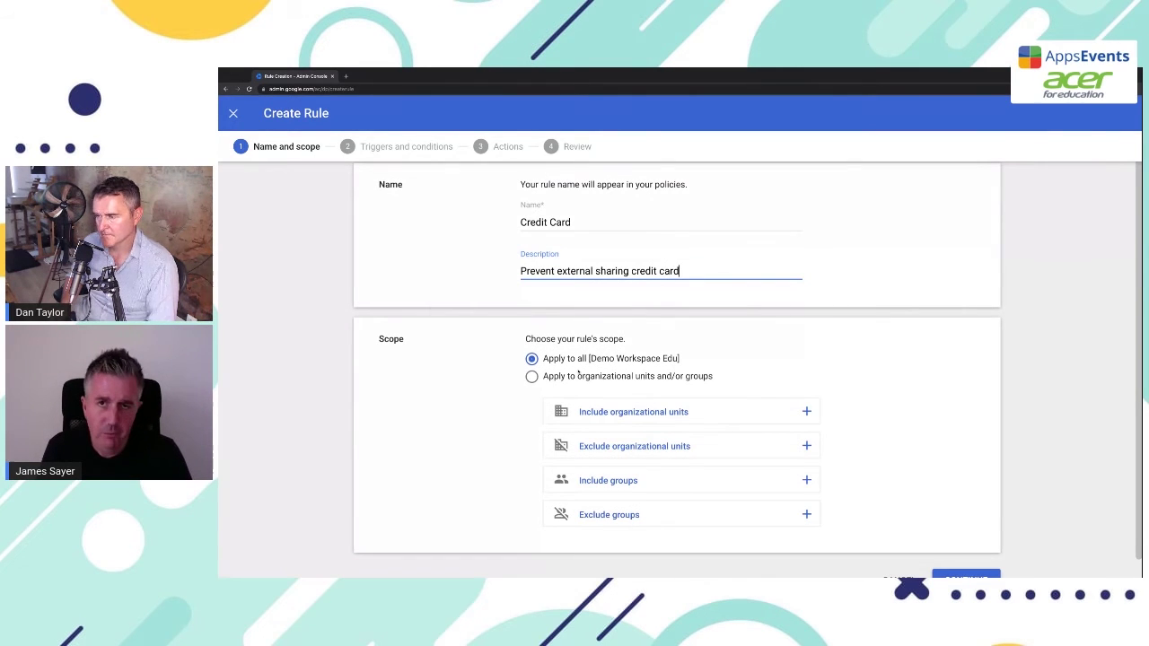
{"action": "scroll", "coordinate": [565, 370], "scroll_direction": "down", "scroll_amount": 1}
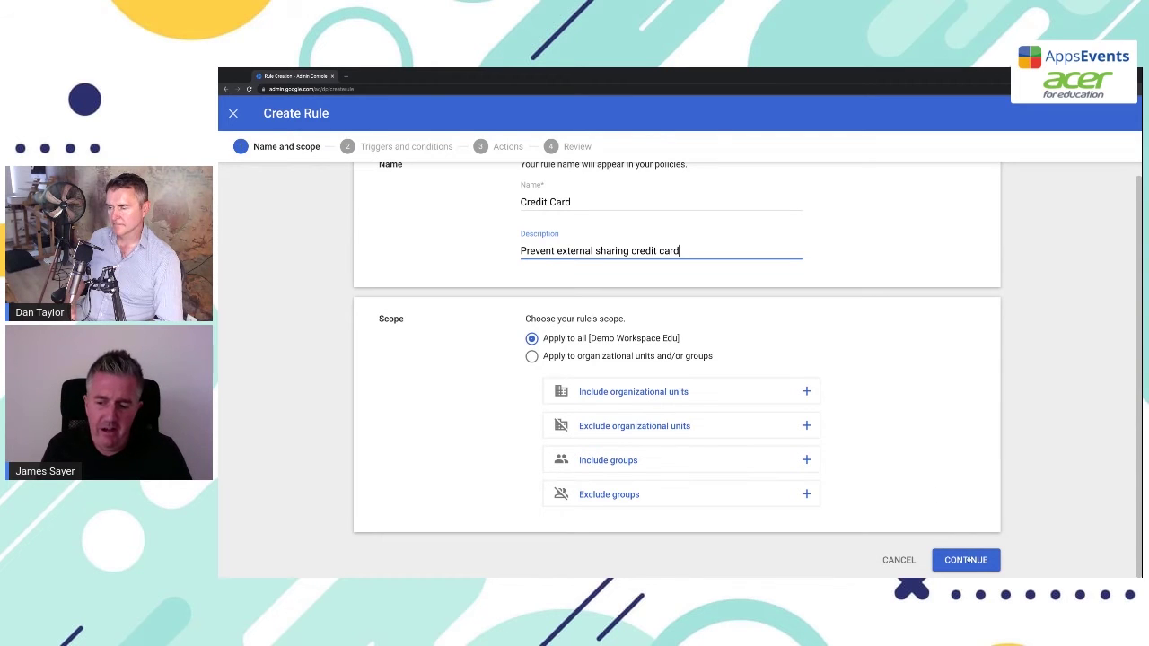
{"action": "left_click", "coordinate": [967, 560]}
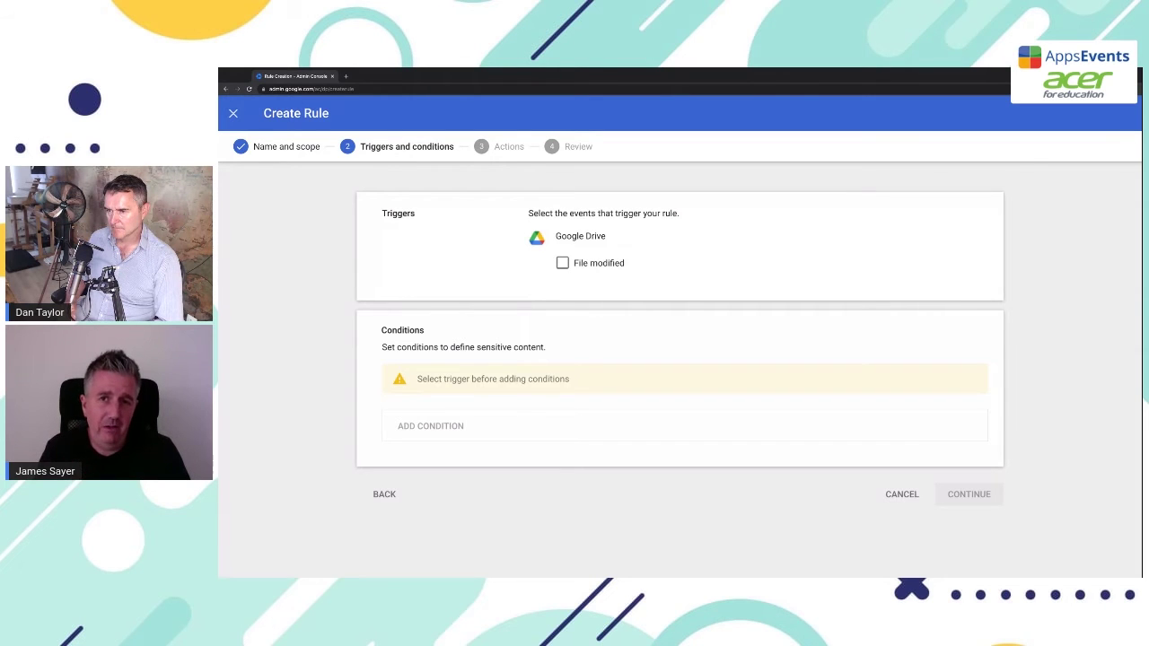
- Select the Google Drive 'File modified' trigger for the rule
{"action": "left_click", "coordinate": [562, 263]}
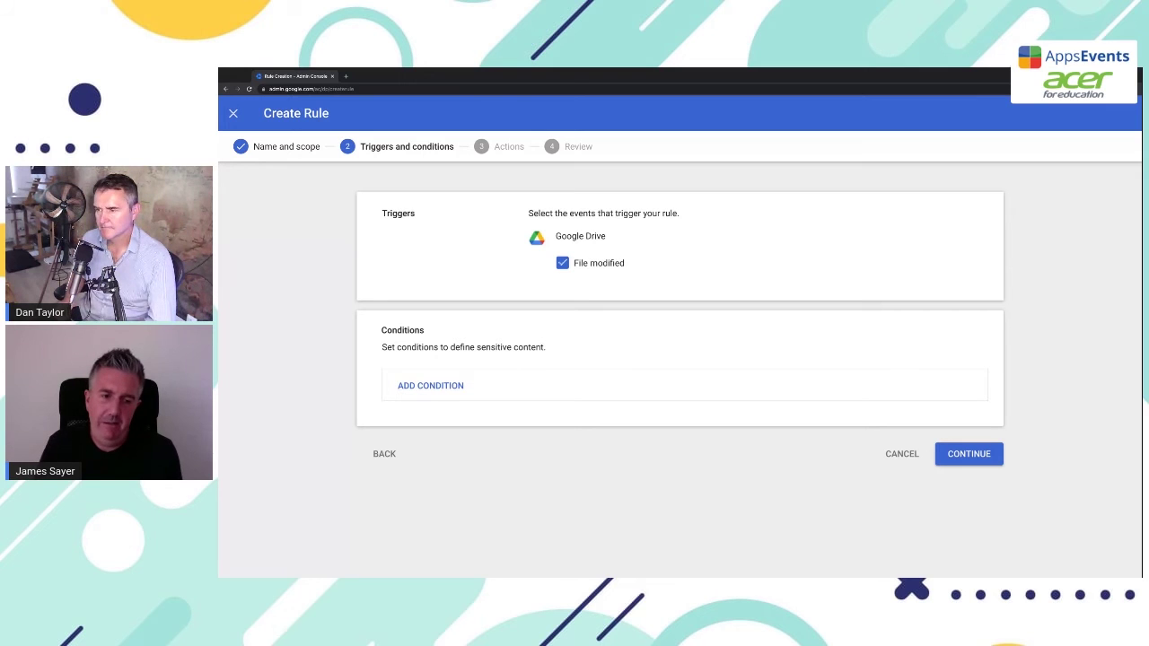
- Add a condition that scans All content against a built-in detector
{"action": "left_click", "coordinate": [429, 386]}
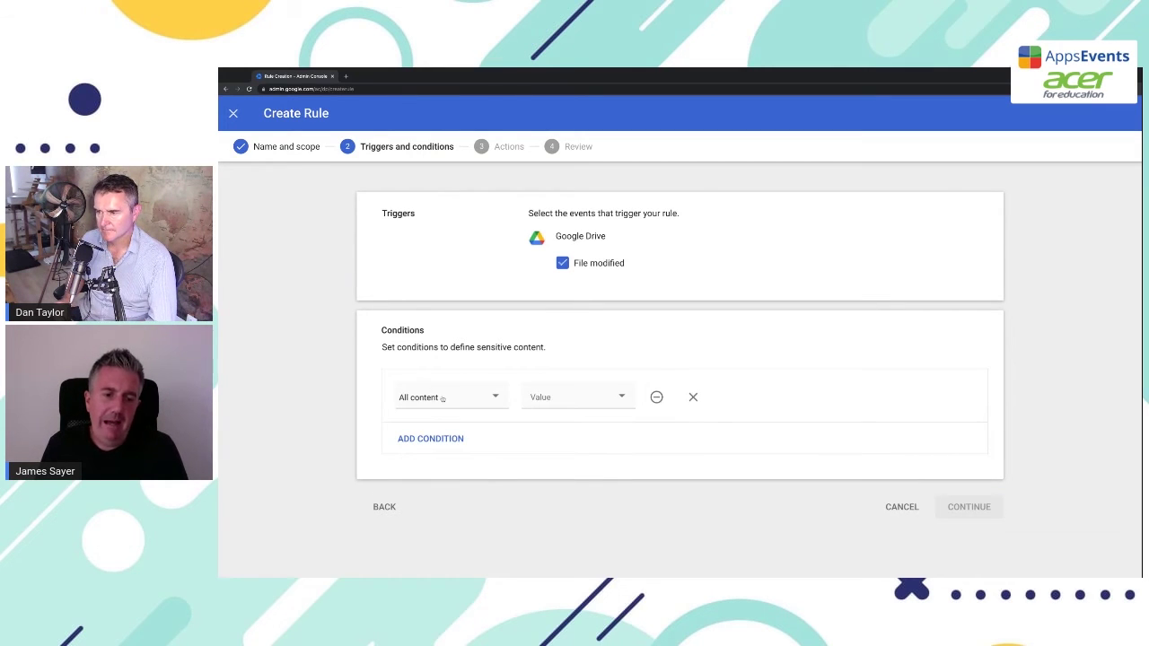
{"action": "left_click", "coordinate": [445, 398]}
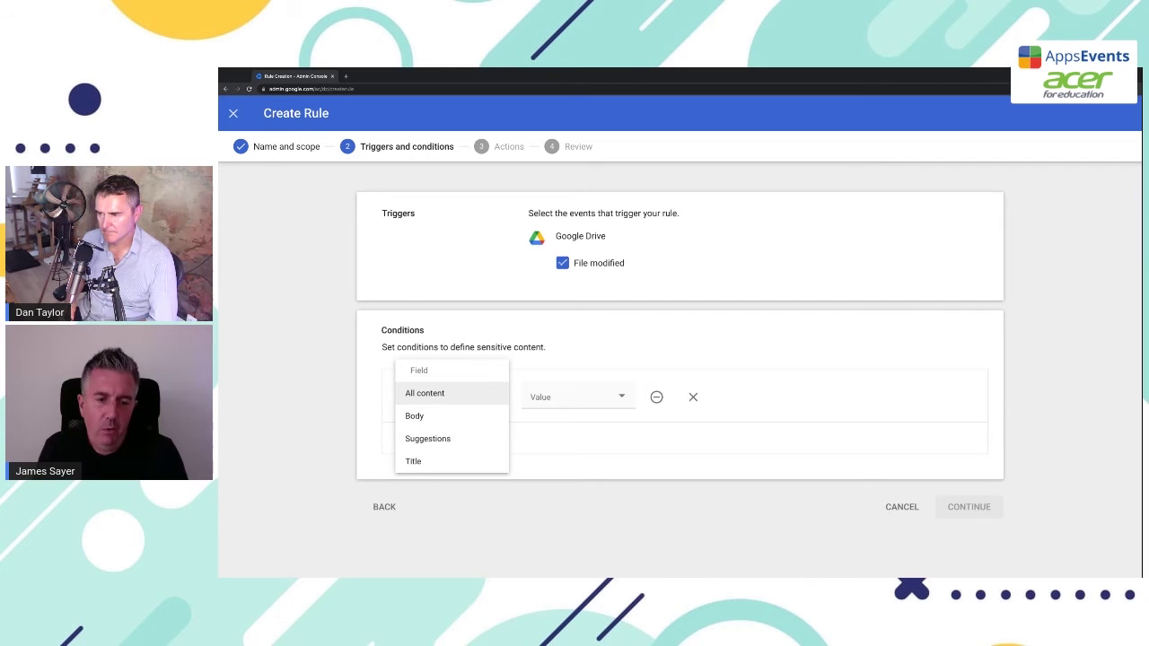
{"action": "left_click", "coordinate": [442, 395]}
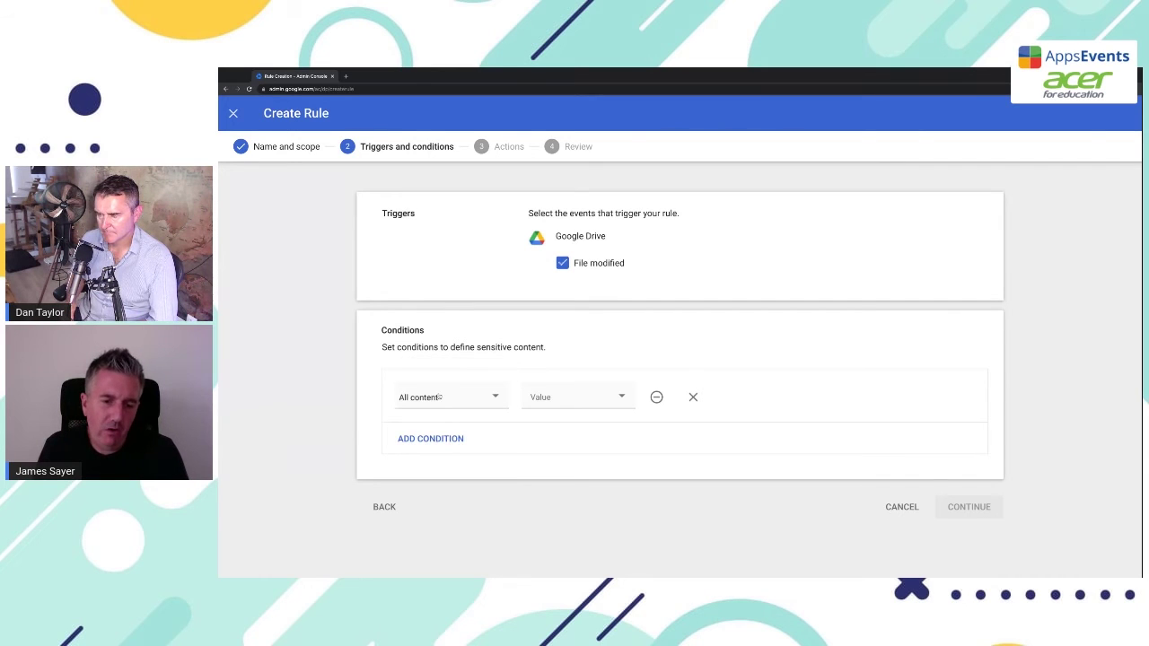
{"action": "left_click", "coordinate": [550, 397]}
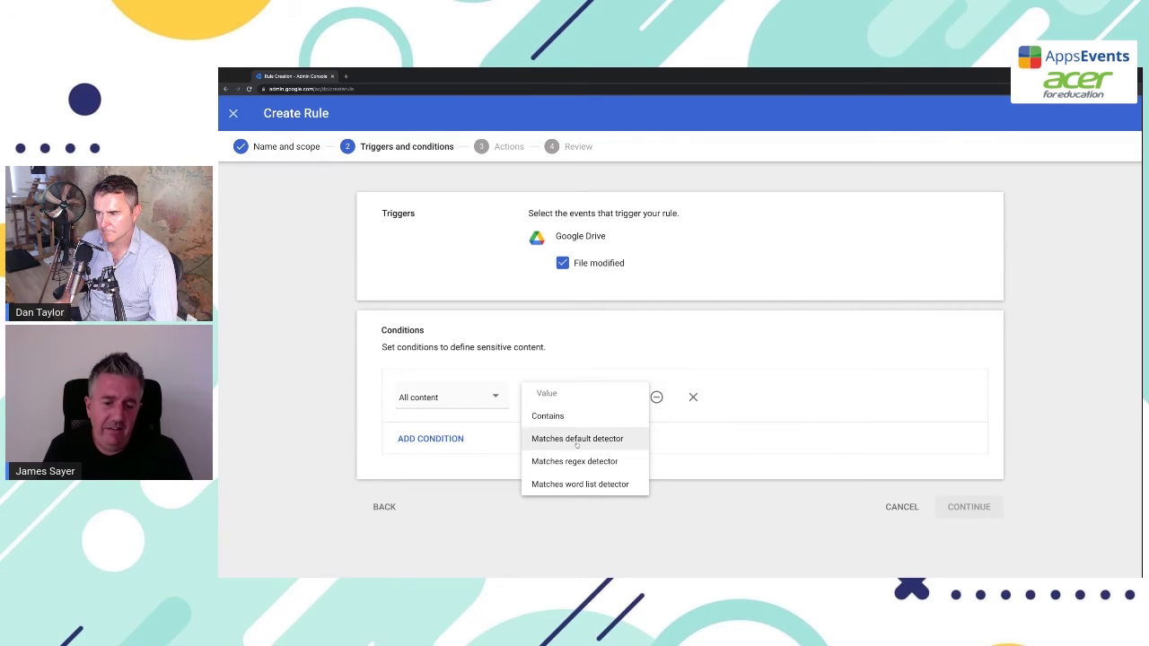
{"action": "left_click", "coordinate": [576, 438]}
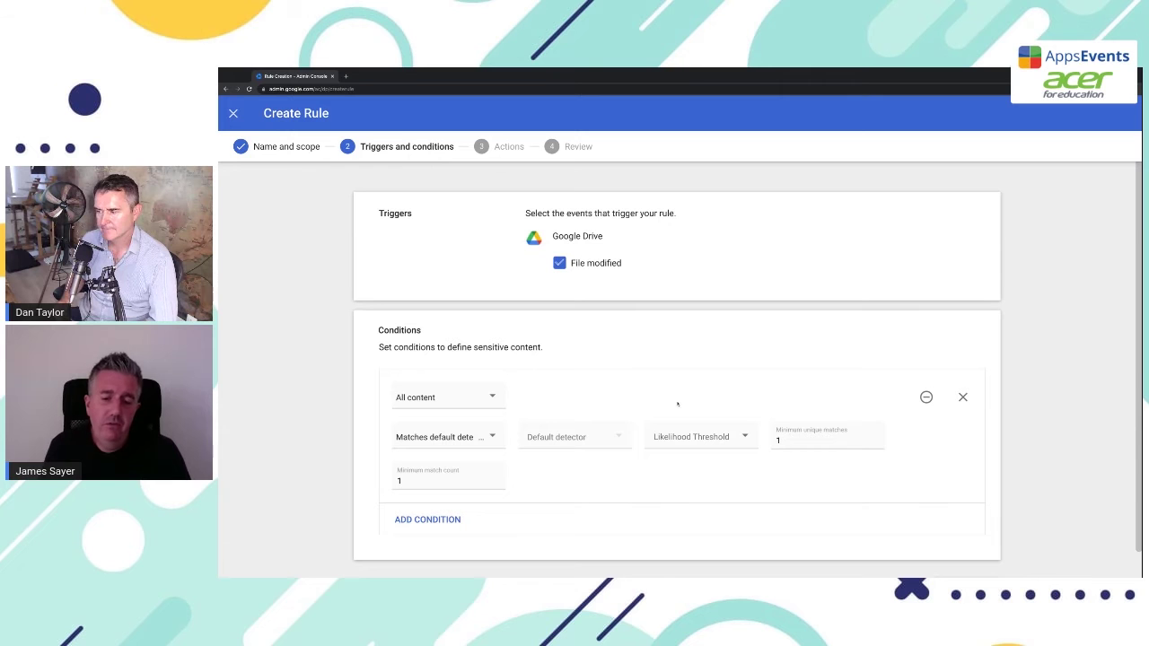
- Choose the 'Global - Credit card number' detector for the condition
{"action": "left_click", "coordinate": [568, 444]}
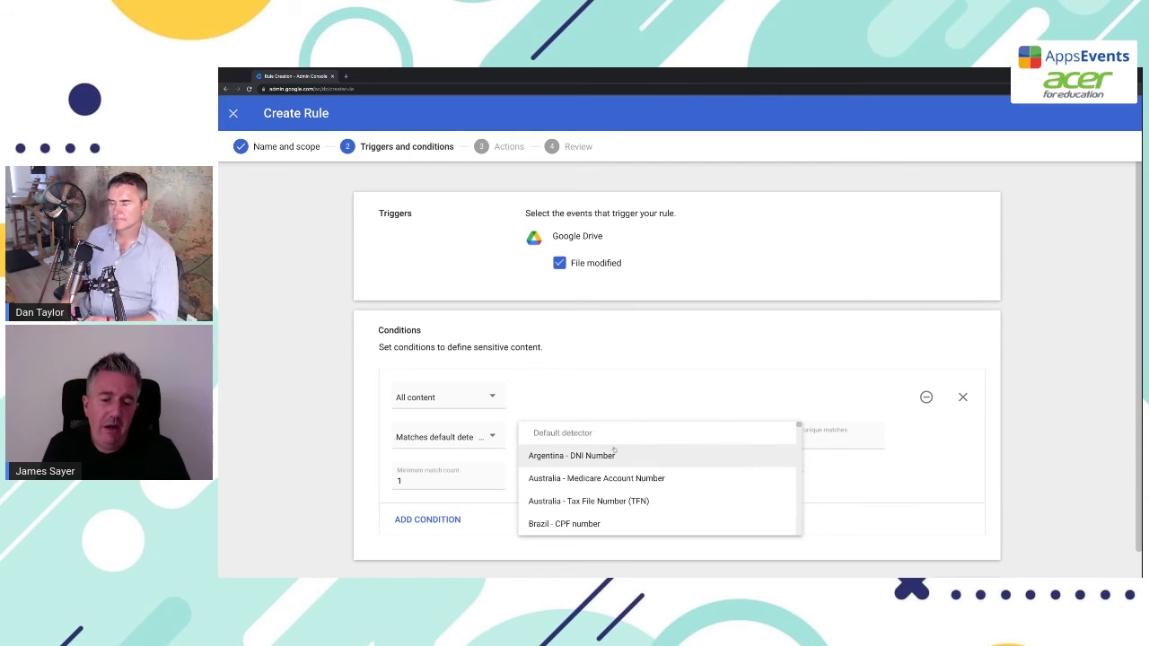
{"action": "scroll", "coordinate": [634, 465], "scroll_direction": "down", "scroll_amount": 3}
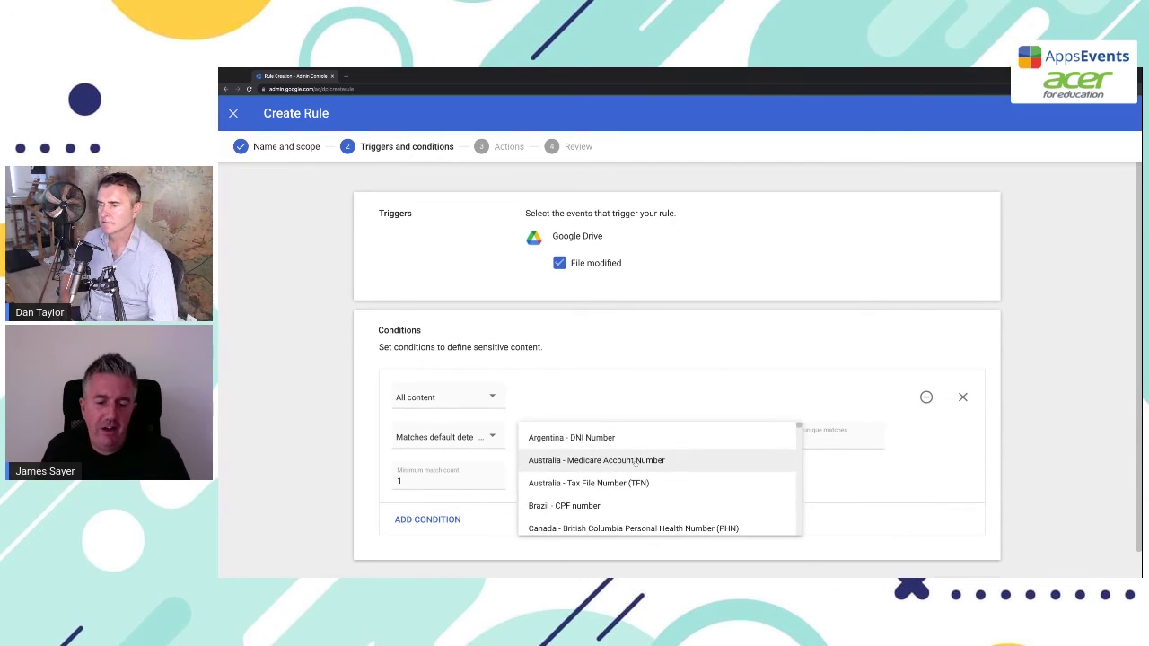
{"action": "scroll", "coordinate": [635, 464], "scroll_direction": "down", "scroll_amount": 4}
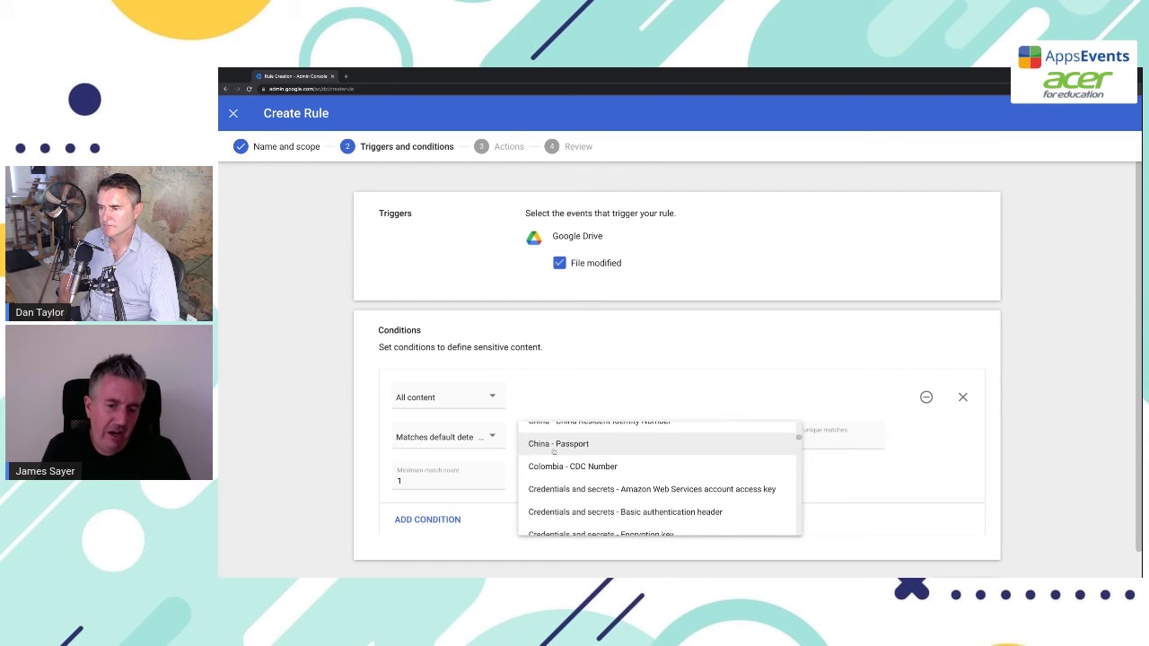
{"action": "scroll", "coordinate": [634, 466], "scroll_direction": "down", "scroll_amount": 3}
{"action": "scroll", "coordinate": [555, 456], "scroll_direction": "down", "scroll_amount": 4}
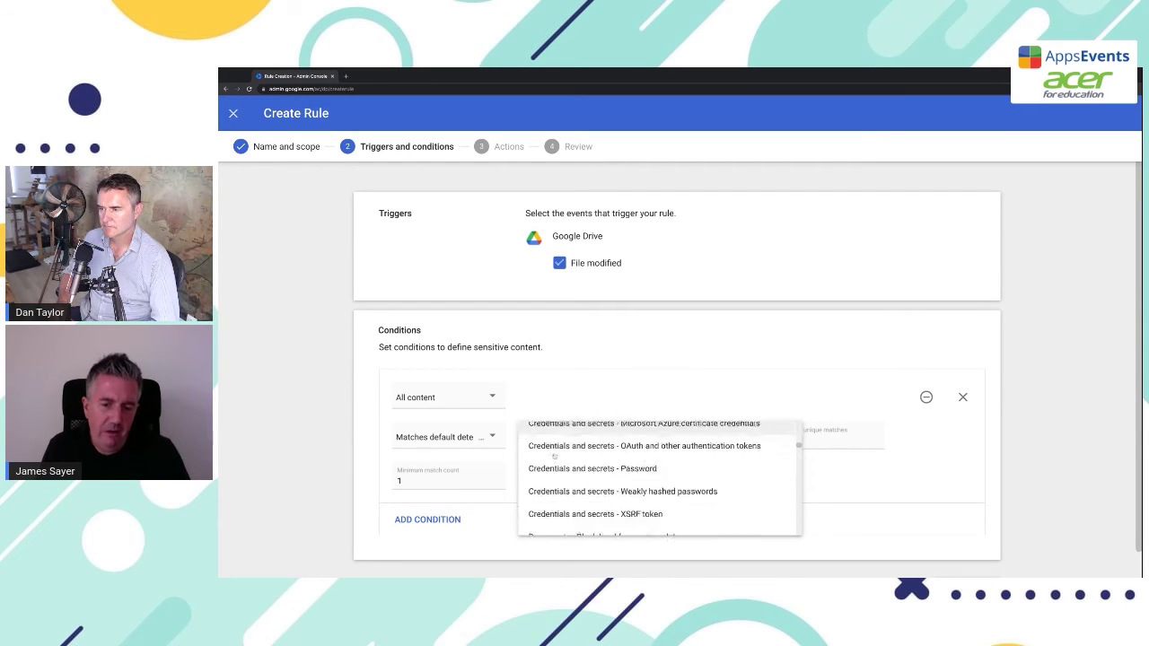
{"action": "scroll", "coordinate": [555, 457], "scroll_direction": "down", "scroll_amount": 4}
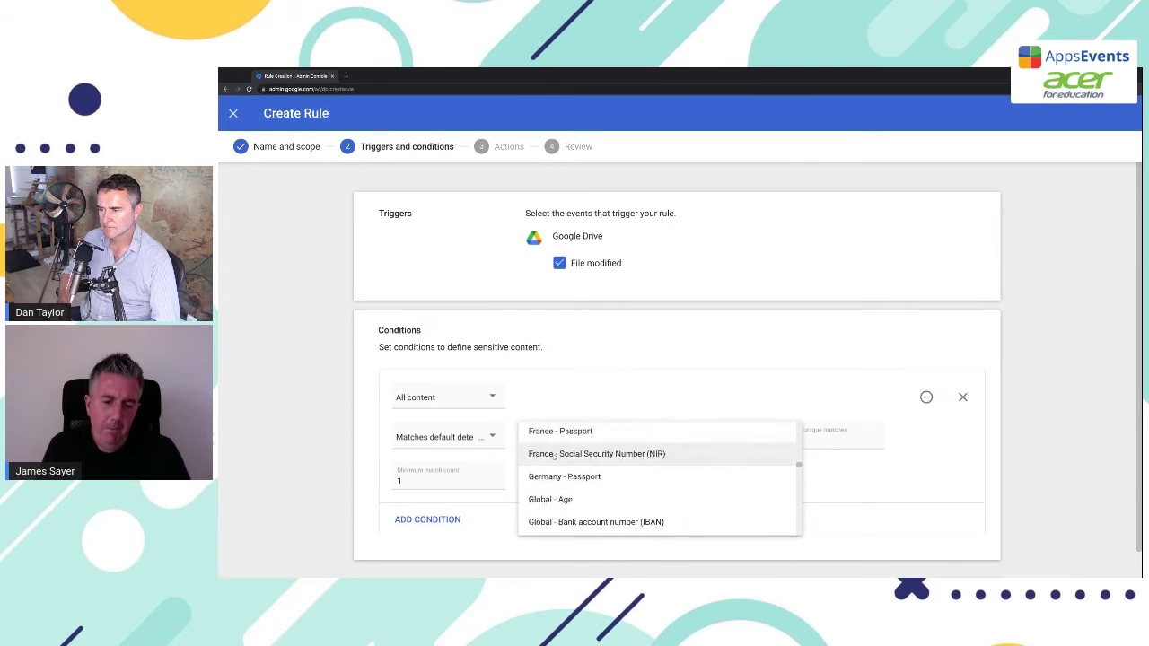
{"action": "scroll", "coordinate": [553, 458], "scroll_direction": "down", "scroll_amount": 3}
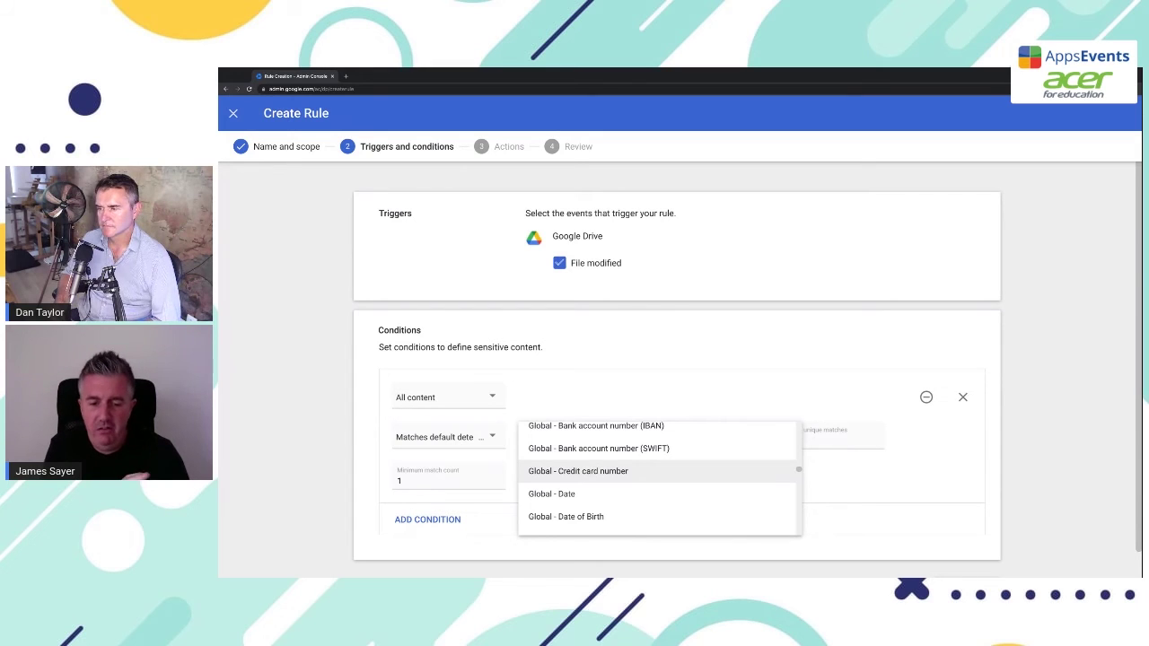
{"action": "left_click", "coordinate": [584, 471]}
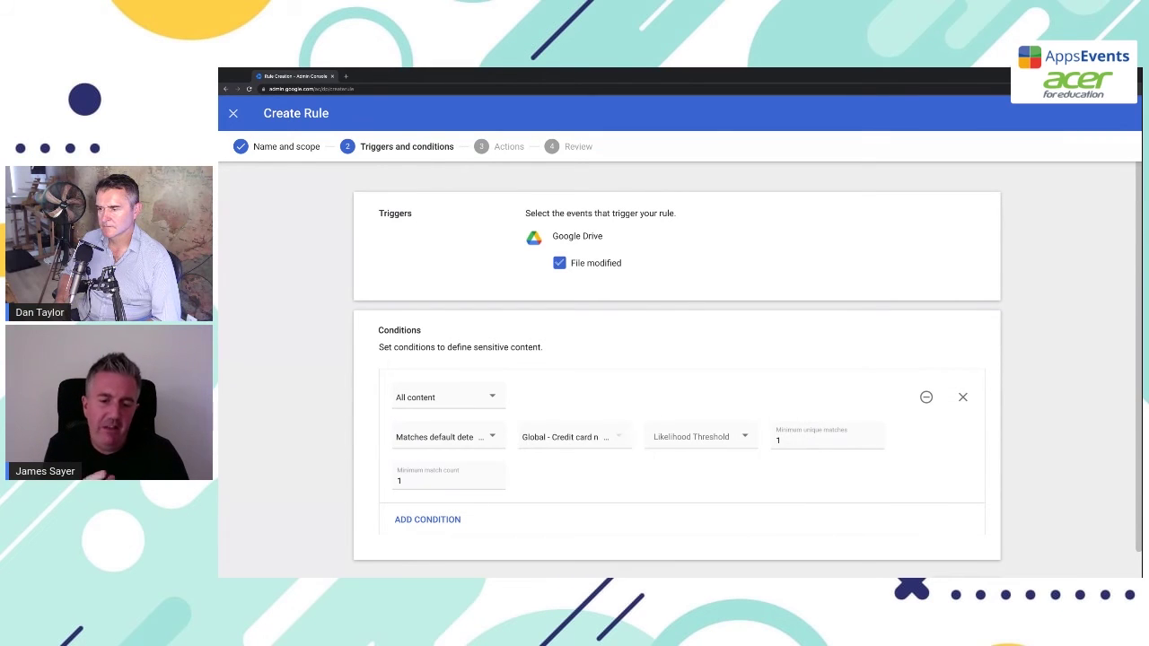
{"action": "left_click", "coordinate": [716, 440]}
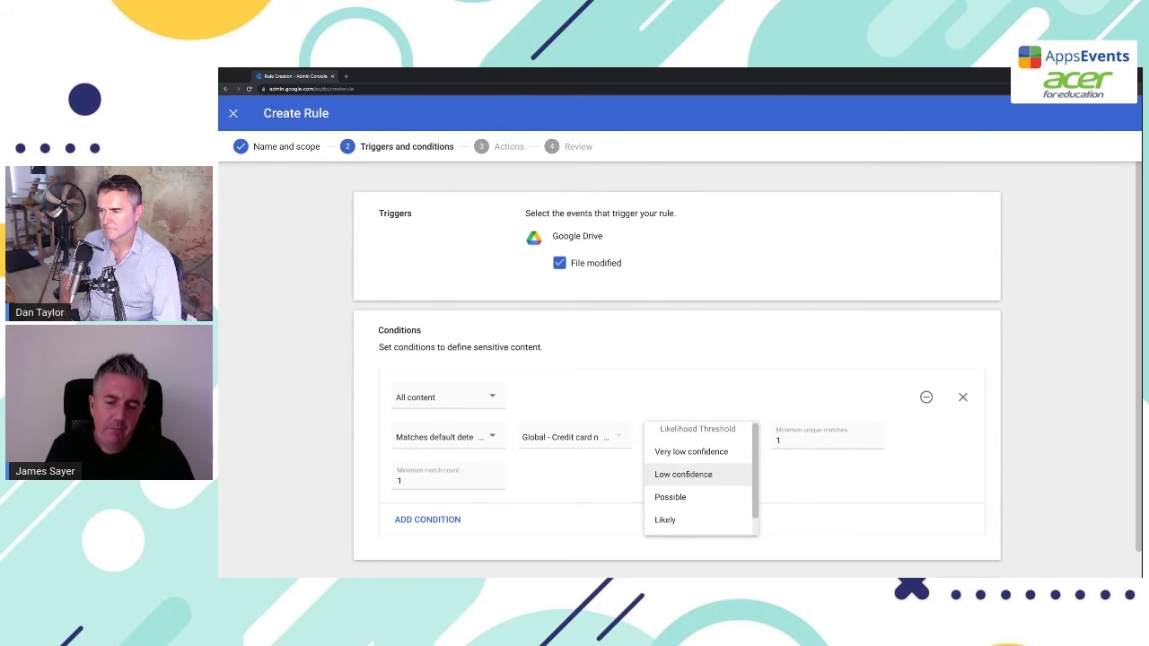
- Set the likelihood threshold to Possible, keeping both match counts at 1
{"action": "scroll", "coordinate": [686, 478], "scroll_direction": "down", "scroll_amount": 1}
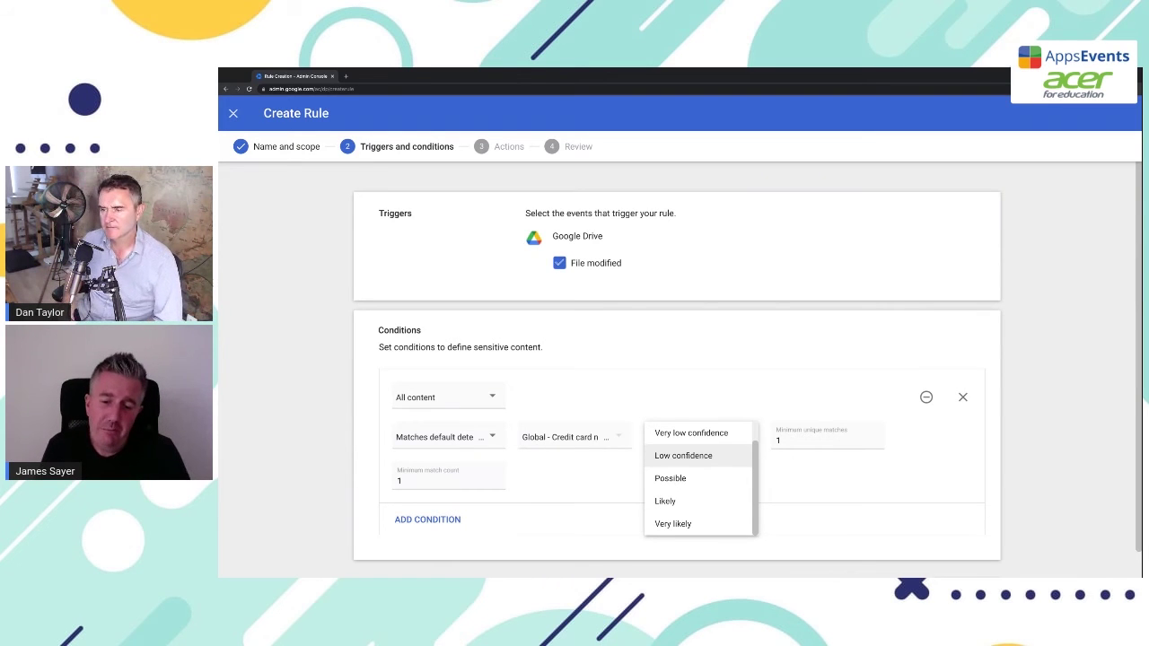
{"action": "left_click", "coordinate": [704, 477]}
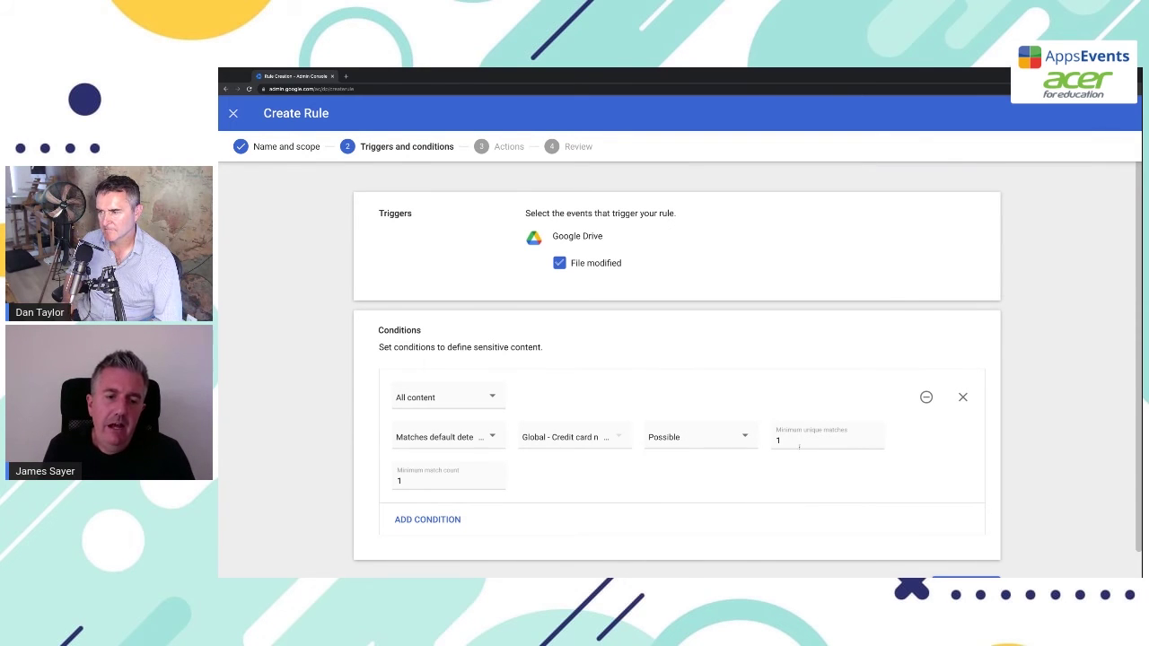
{"action": "scroll", "coordinate": [799, 446], "scroll_direction": "down", "scroll_amount": 1}
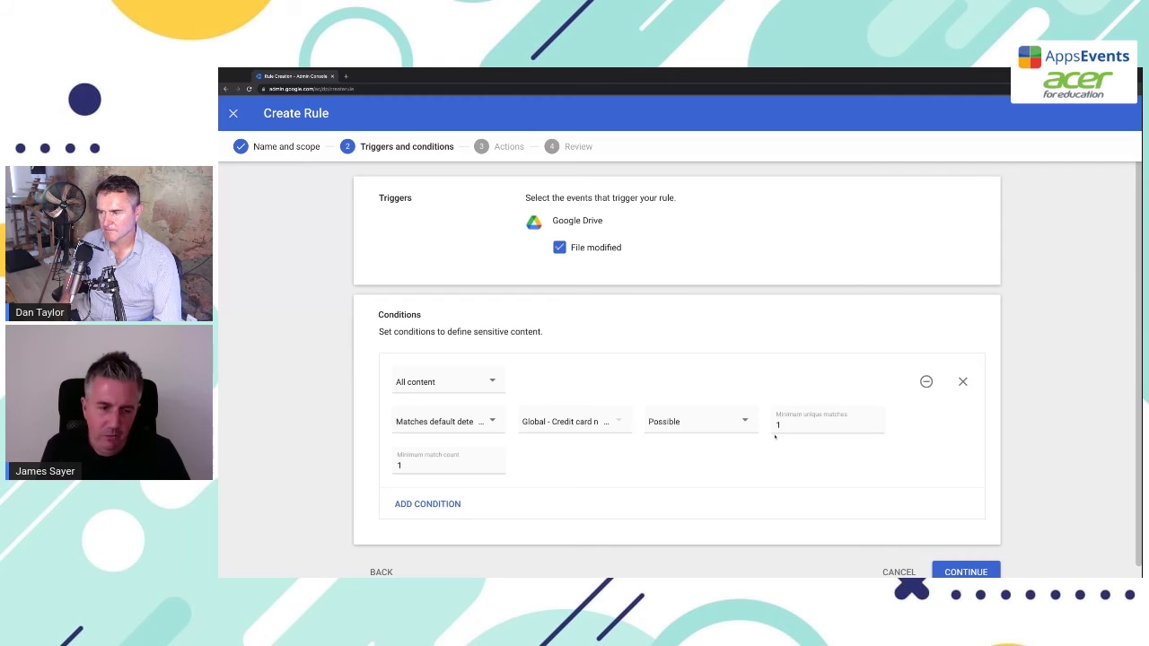
{"action": "scroll", "coordinate": [785, 431], "scroll_direction": "down", "scroll_amount": 1}
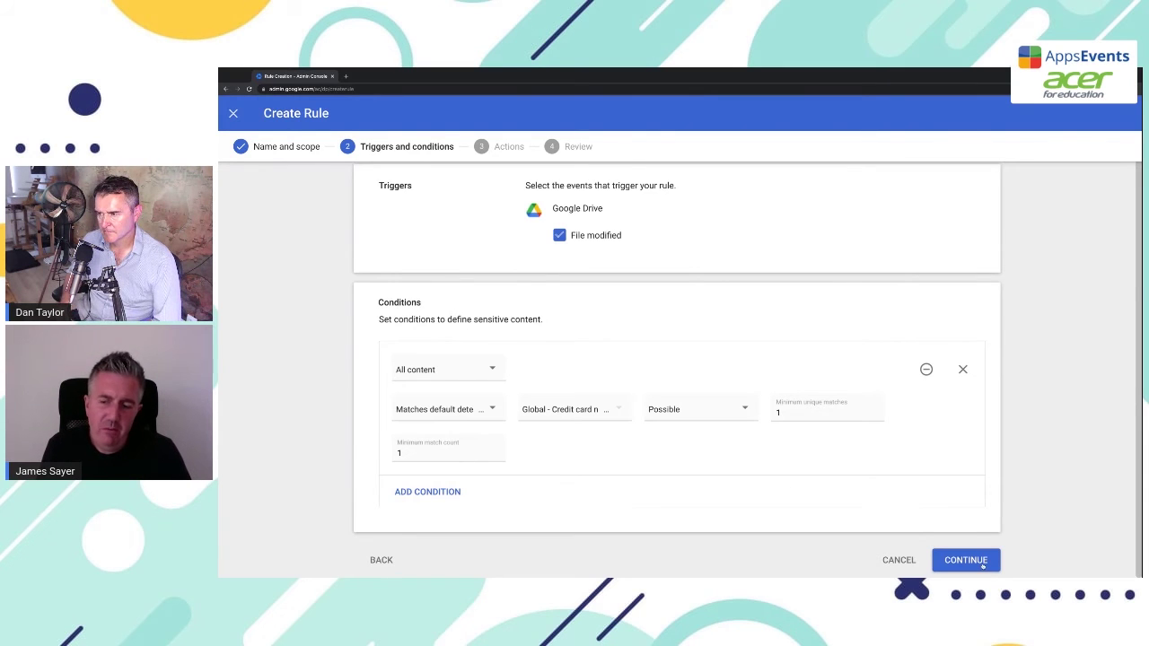
- Set the rule's Google Drive action to Block external sharing
{"action": "left_click", "coordinate": [982, 562]}
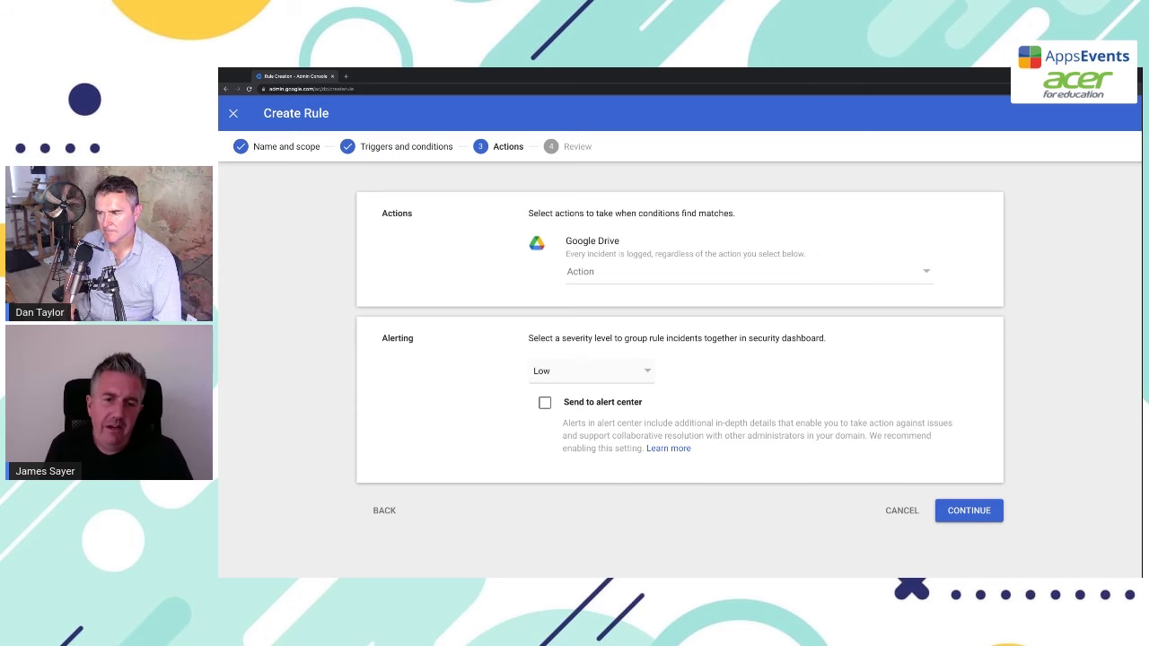
{"action": "left_click", "coordinate": [745, 271]}
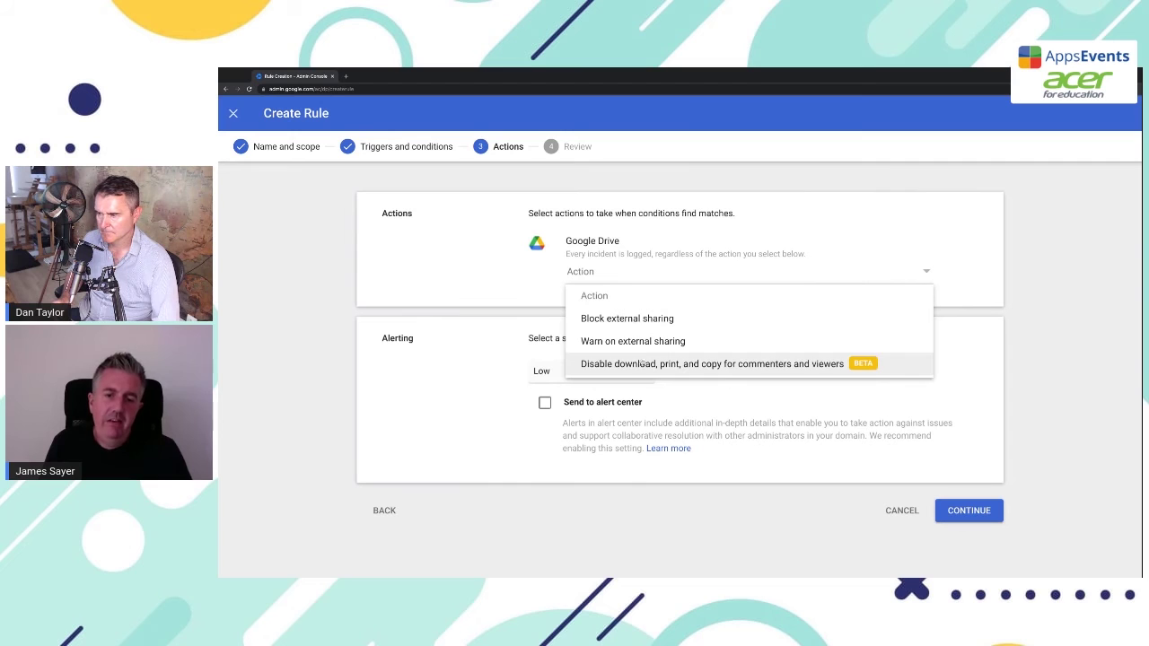
{"action": "left_click", "coordinate": [672, 318]}
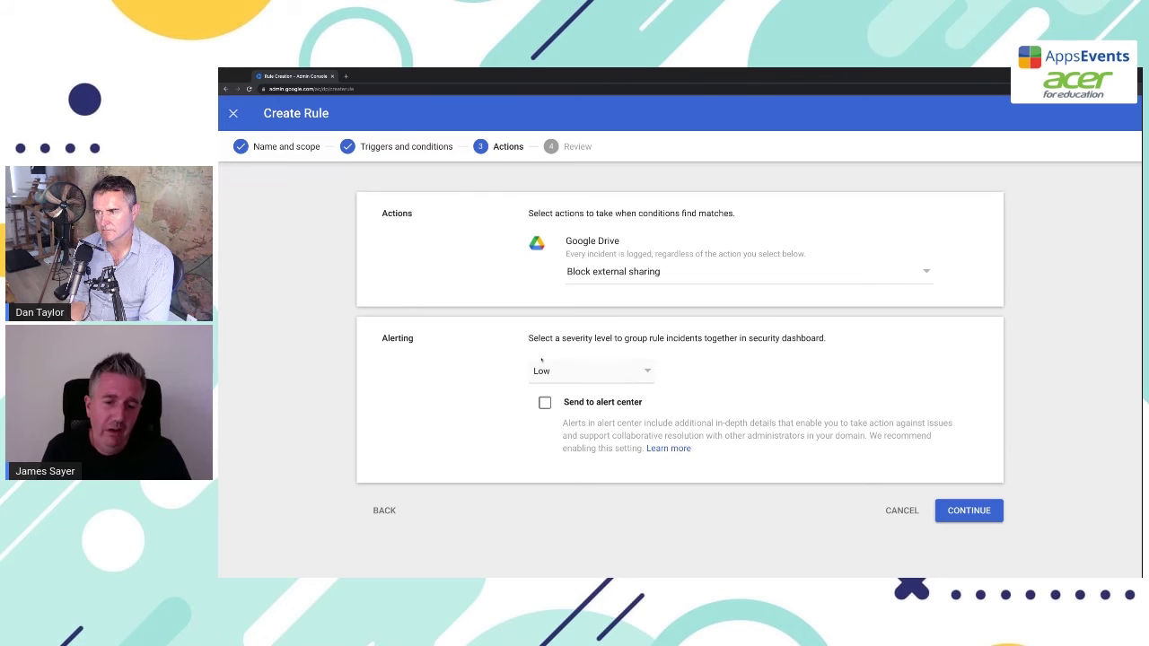
- Raise alert severity to High and send alerts to the alert center
{"action": "left_click", "coordinate": [567, 371]}
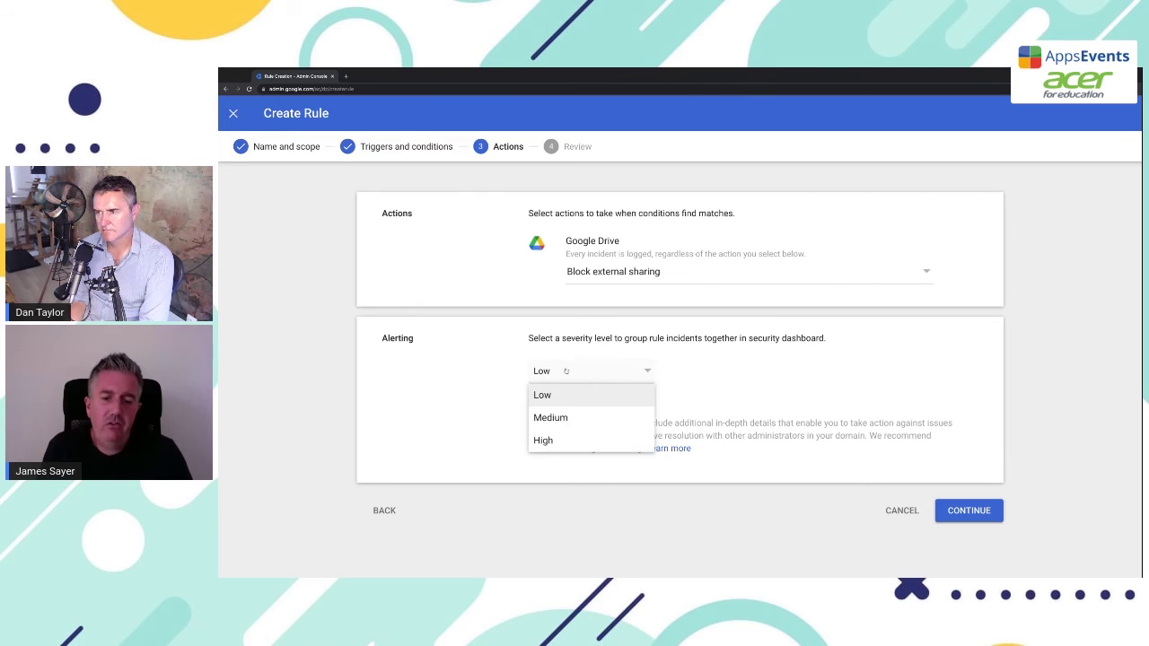
{"action": "left_click", "coordinate": [565, 440]}
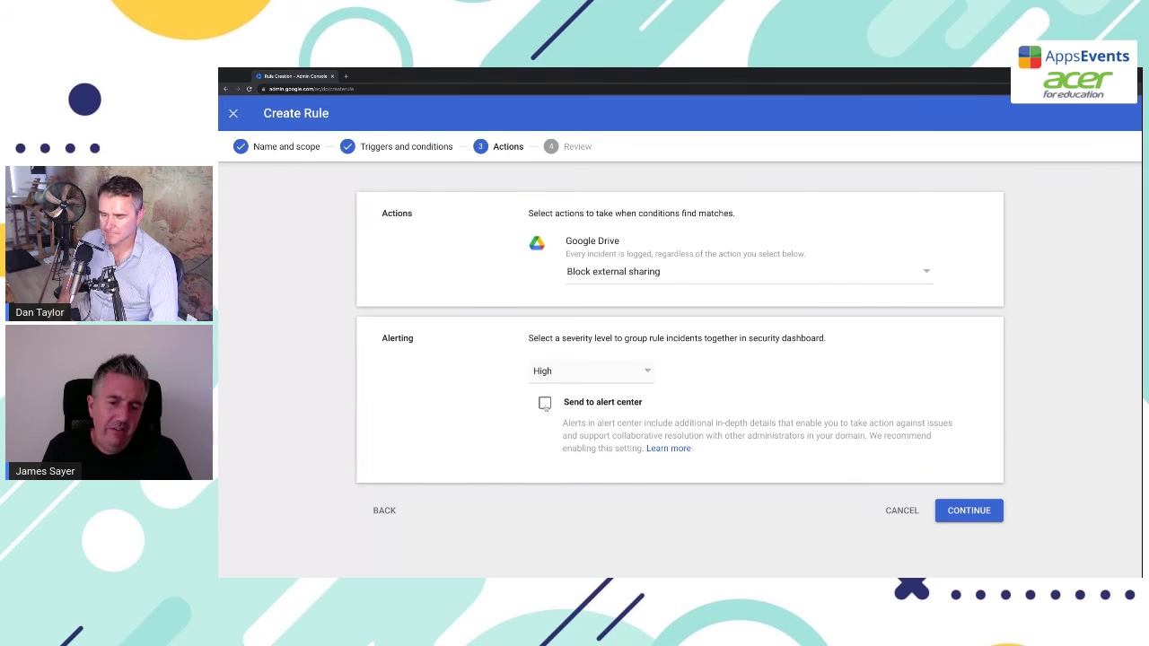
{"action": "left_click", "coordinate": [545, 405]}
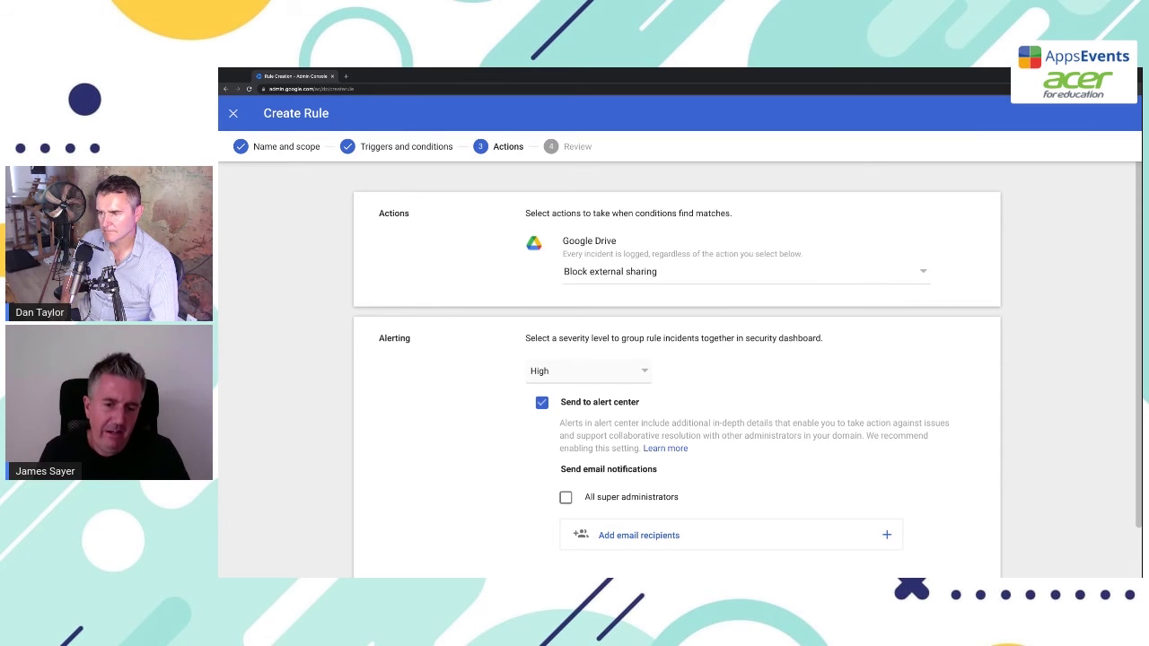
{"action": "scroll", "coordinate": [487, 403], "scroll_direction": "down", "scroll_amount": 2}
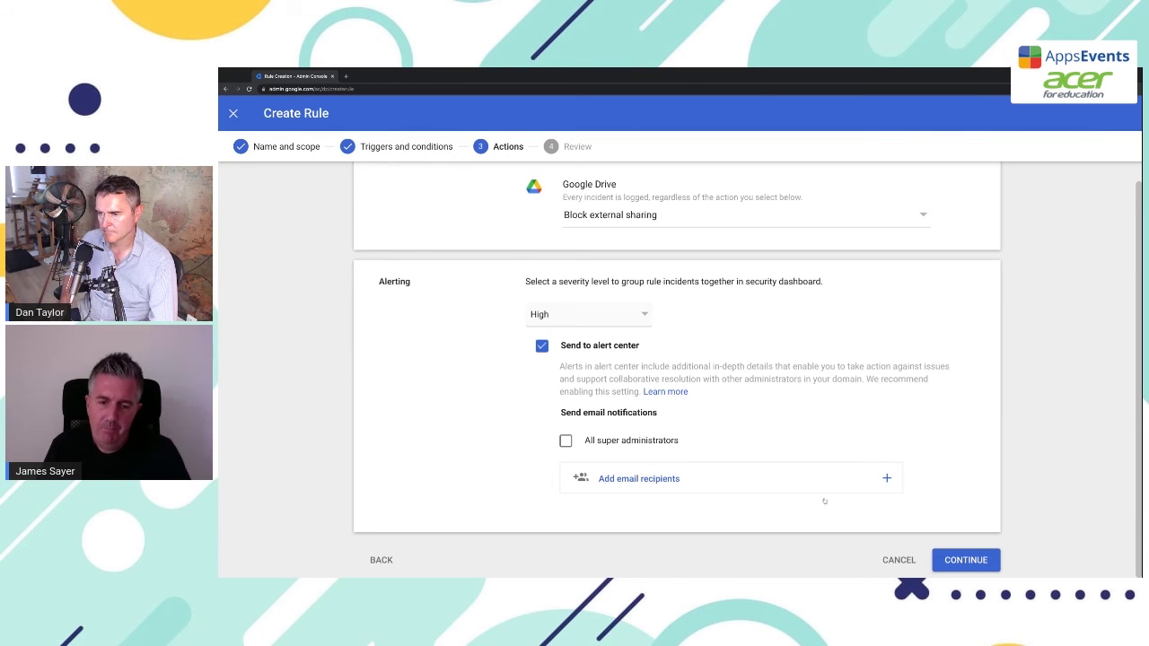
{"action": "left_click", "coordinate": [984, 567]}
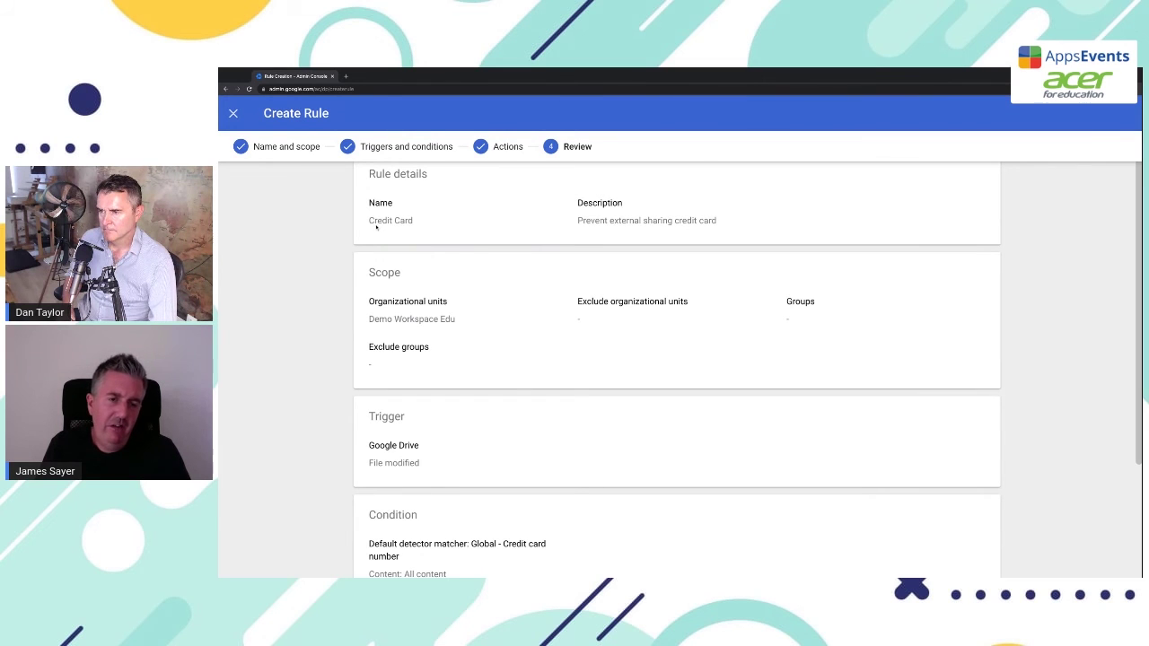
- Review the summary and create the Credit Card rule with Active status
{"action": "scroll", "coordinate": [410, 260], "scroll_direction": "down", "scroll_amount": 1}
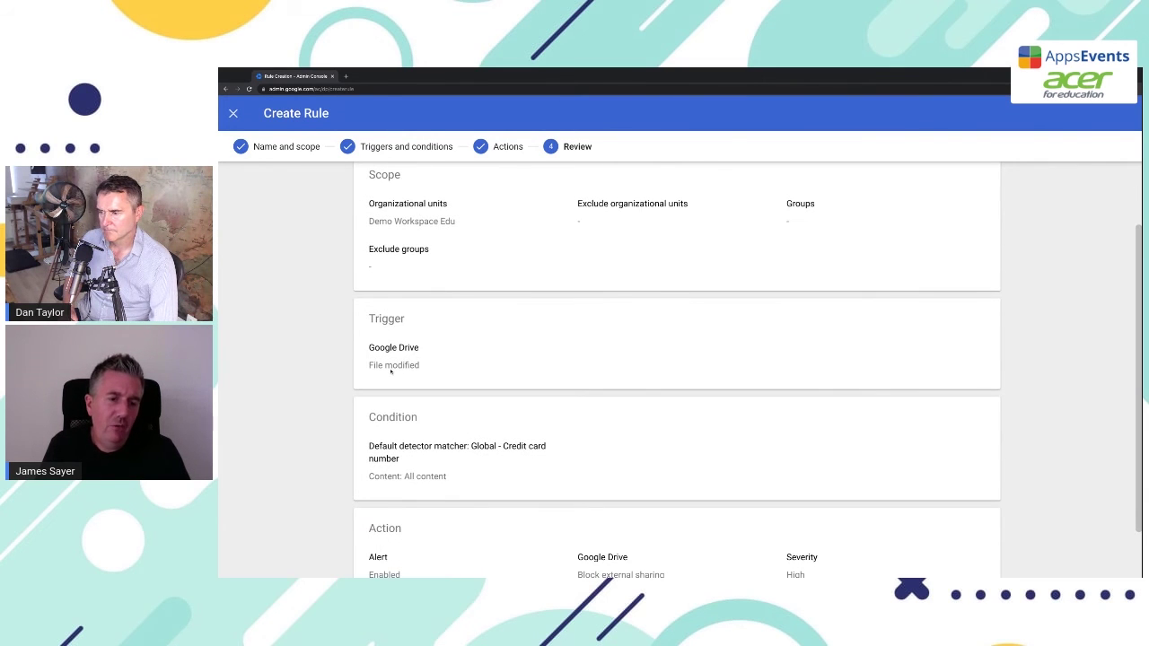
{"action": "scroll", "coordinate": [391, 372], "scroll_direction": "down", "scroll_amount": 1}
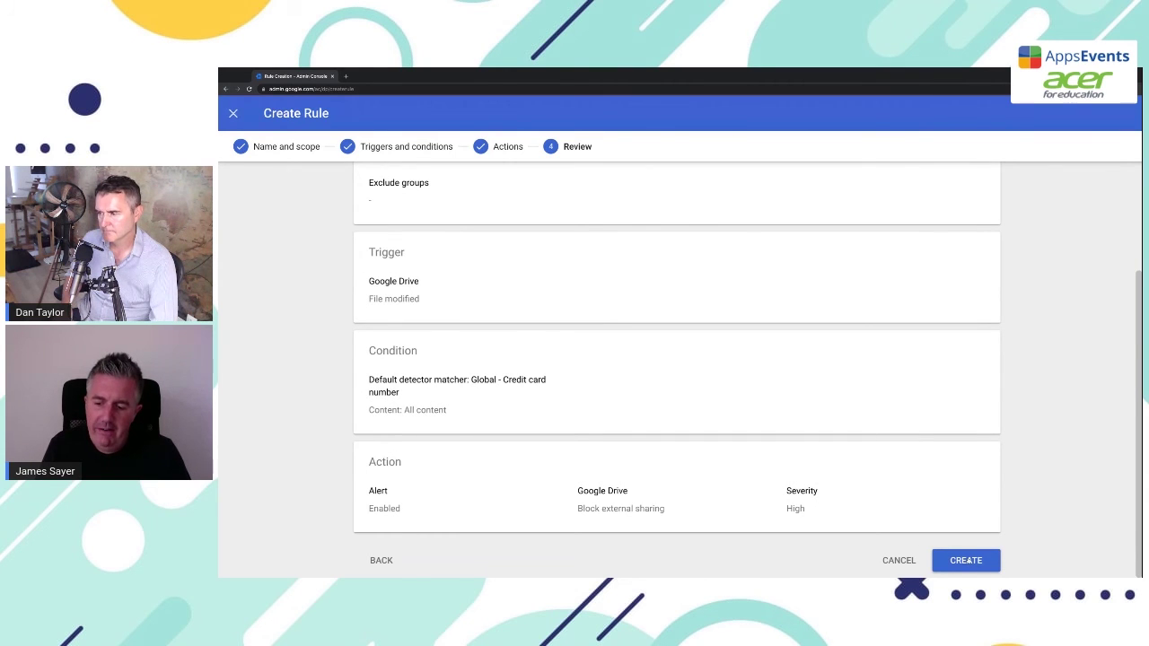
{"action": "left_click", "coordinate": [968, 560]}
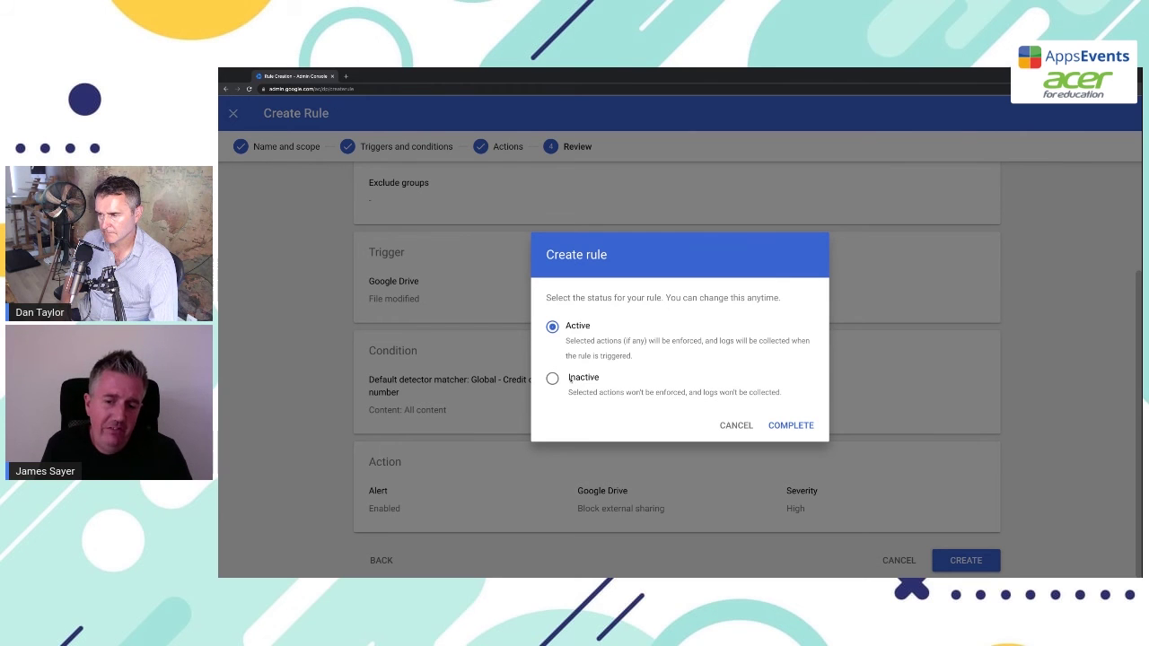
{"action": "left_click", "coordinate": [789, 425]}
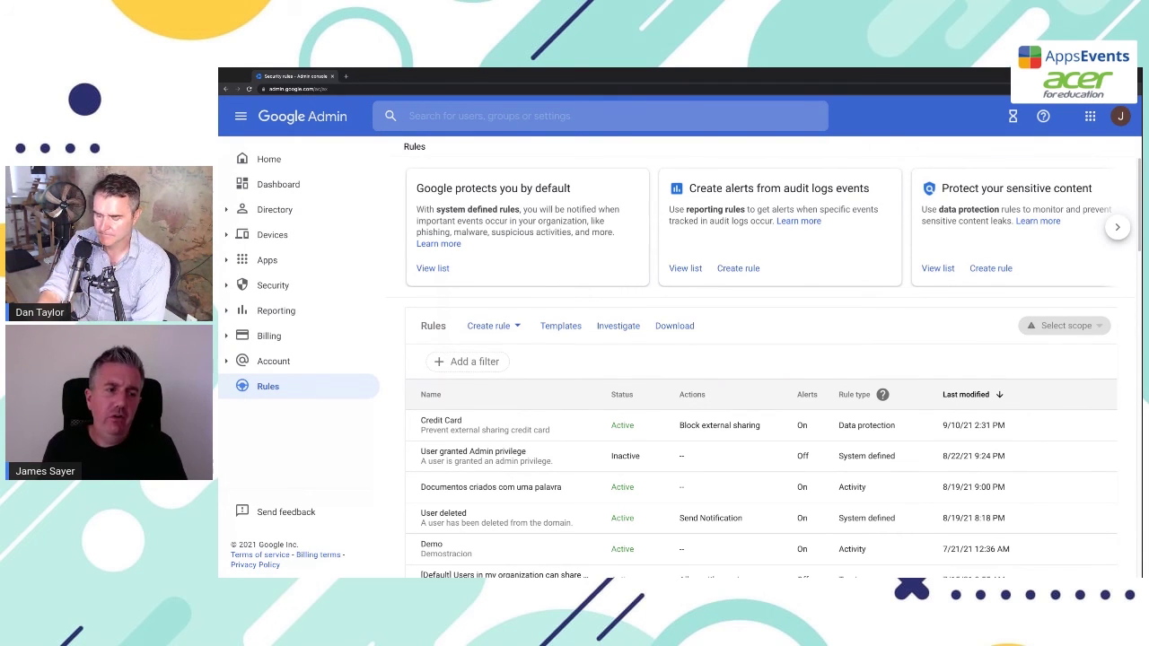
- Expand the Security section in the sidebar
{"action": "left_click", "coordinate": [233, 284]}
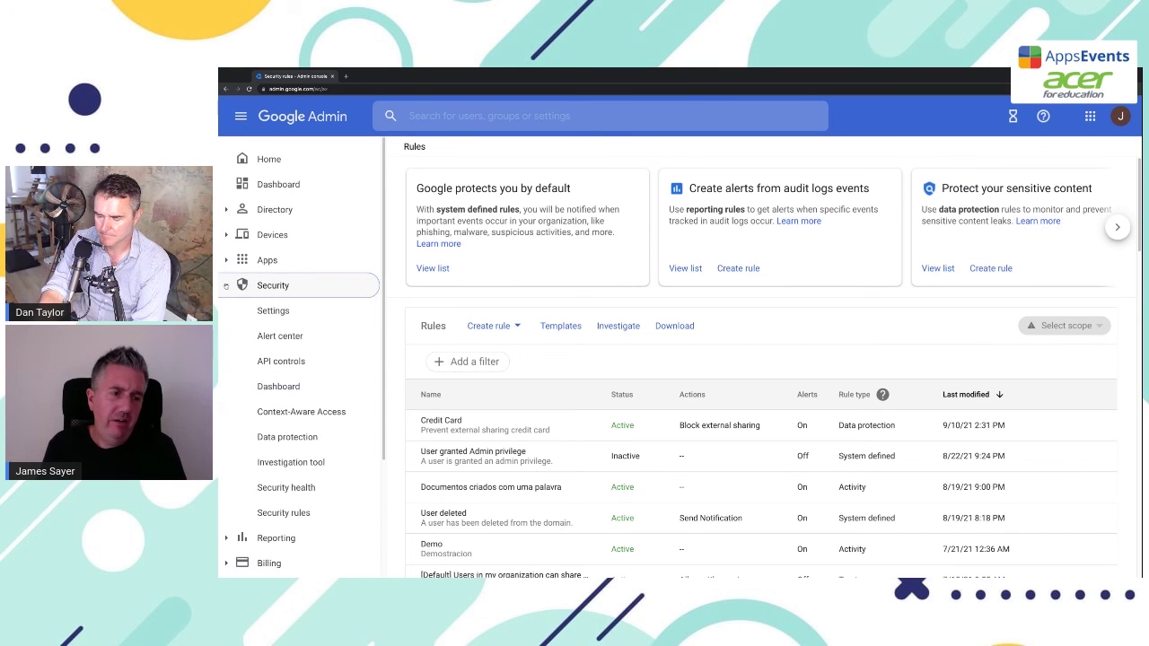
- In Alert center, open the first High-severity Credit Card DLP alert for 'Copy of RAJA_Data_ST'
{"action": "left_click", "coordinate": [275, 336]}
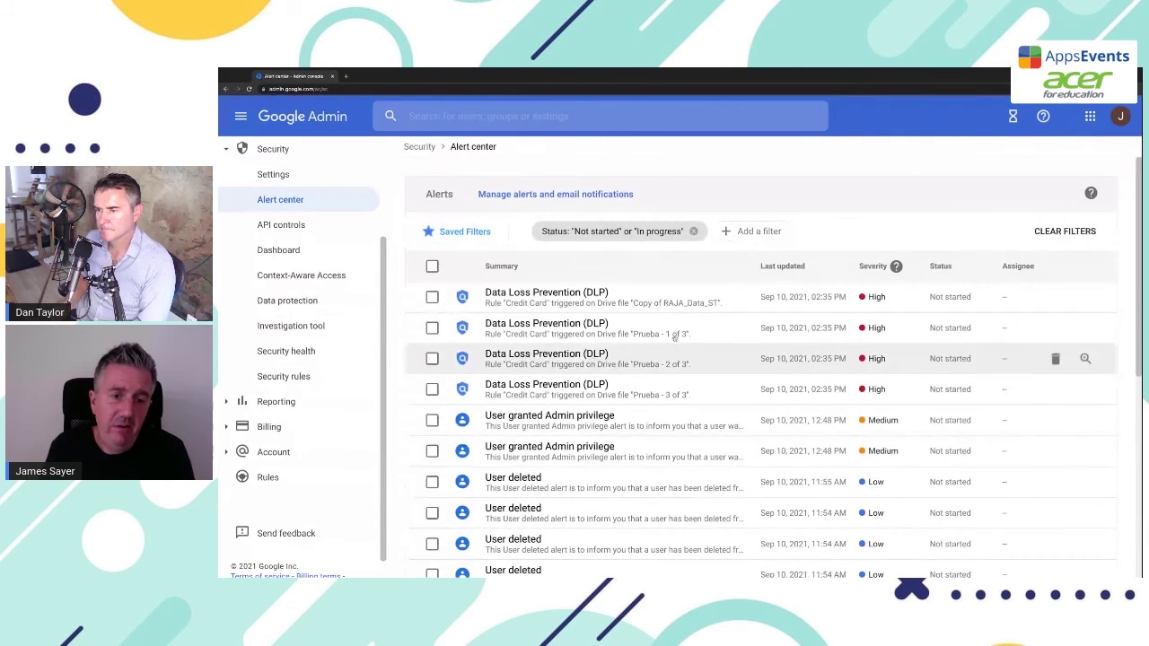
{"action": "scroll", "coordinate": [645, 303], "scroll_direction": "down", "scroll_amount": 2}
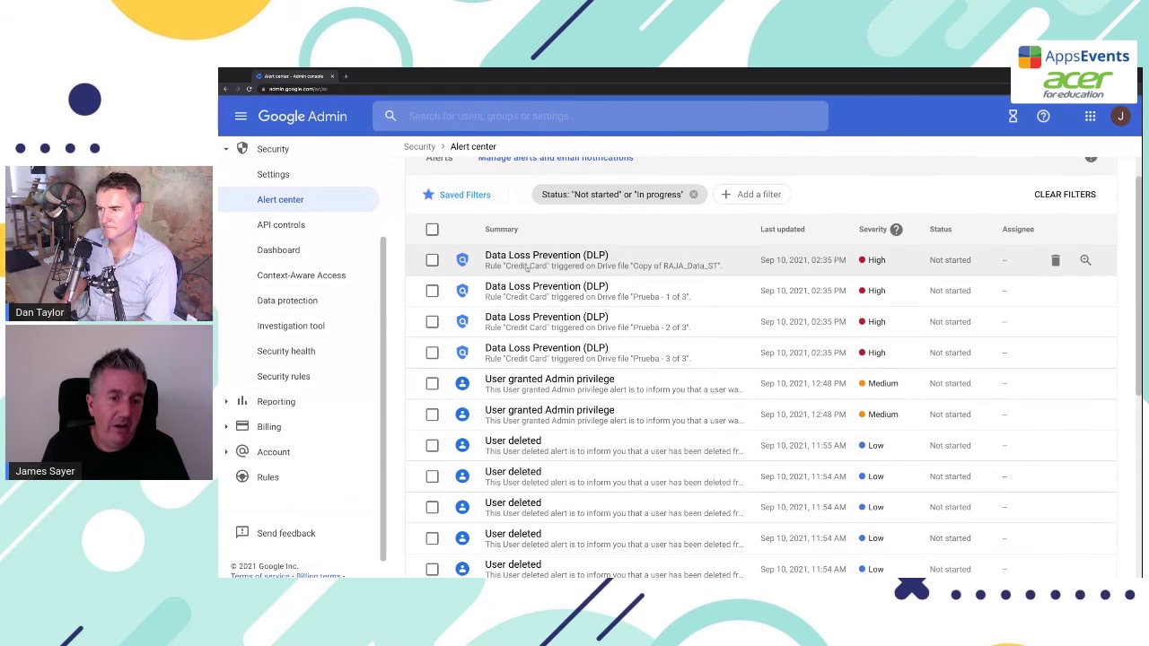
{"action": "left_click", "coordinate": [527, 267]}
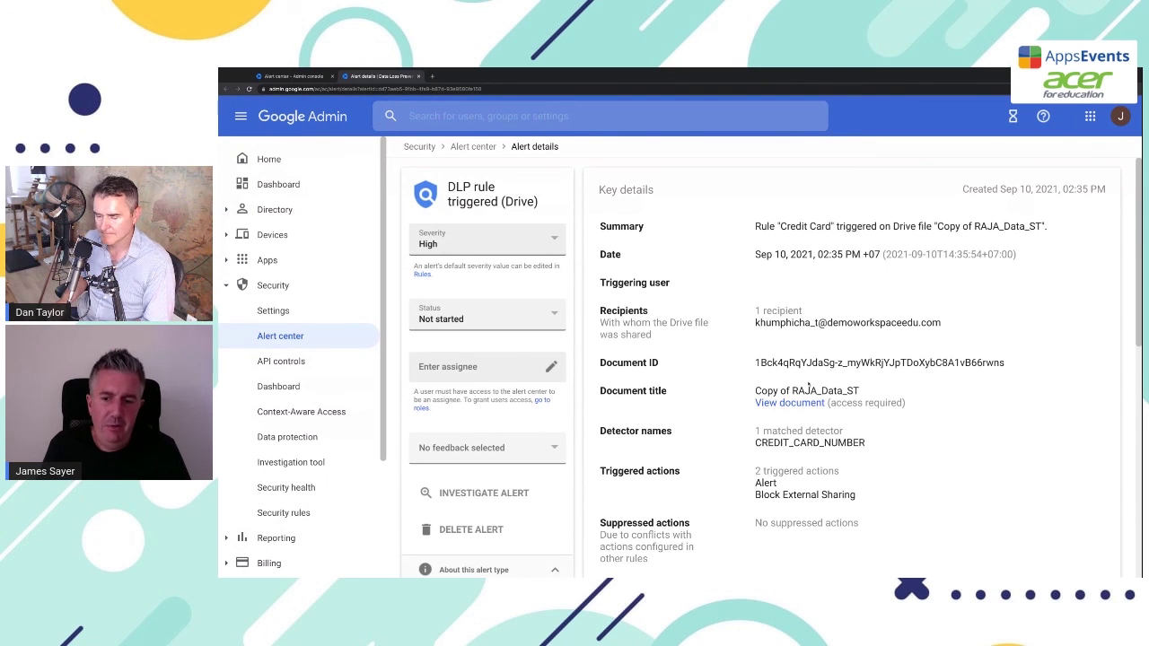
- Go back to the Alert center list, now showing five High DLP alerts
{"action": "left_click", "coordinate": [283, 340]}
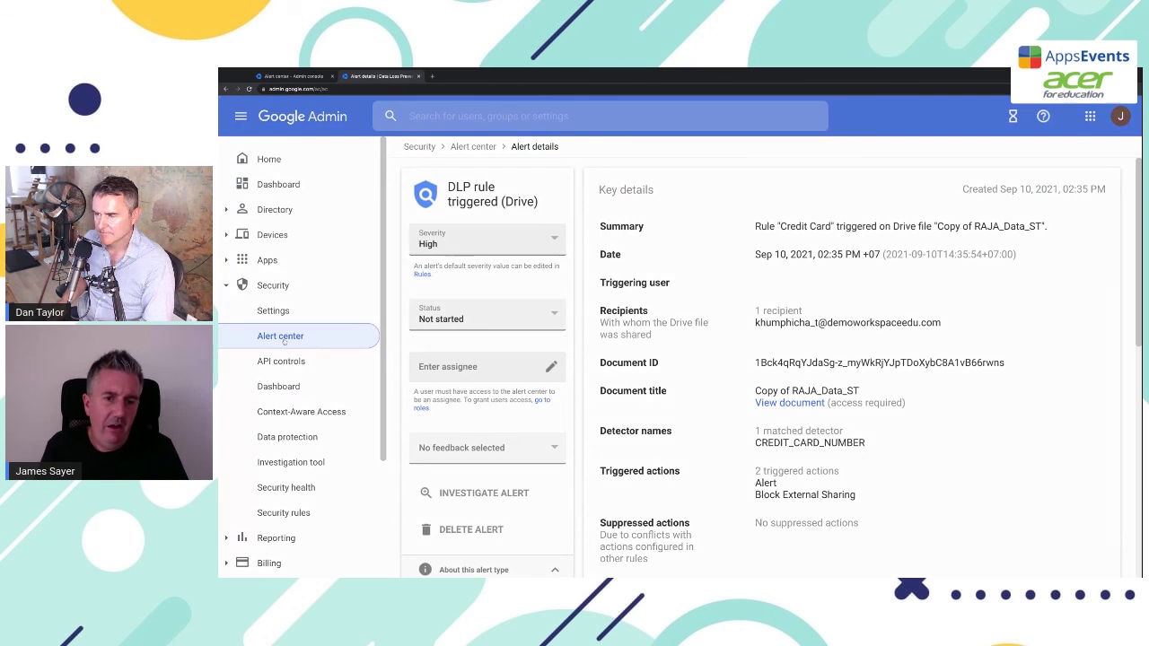